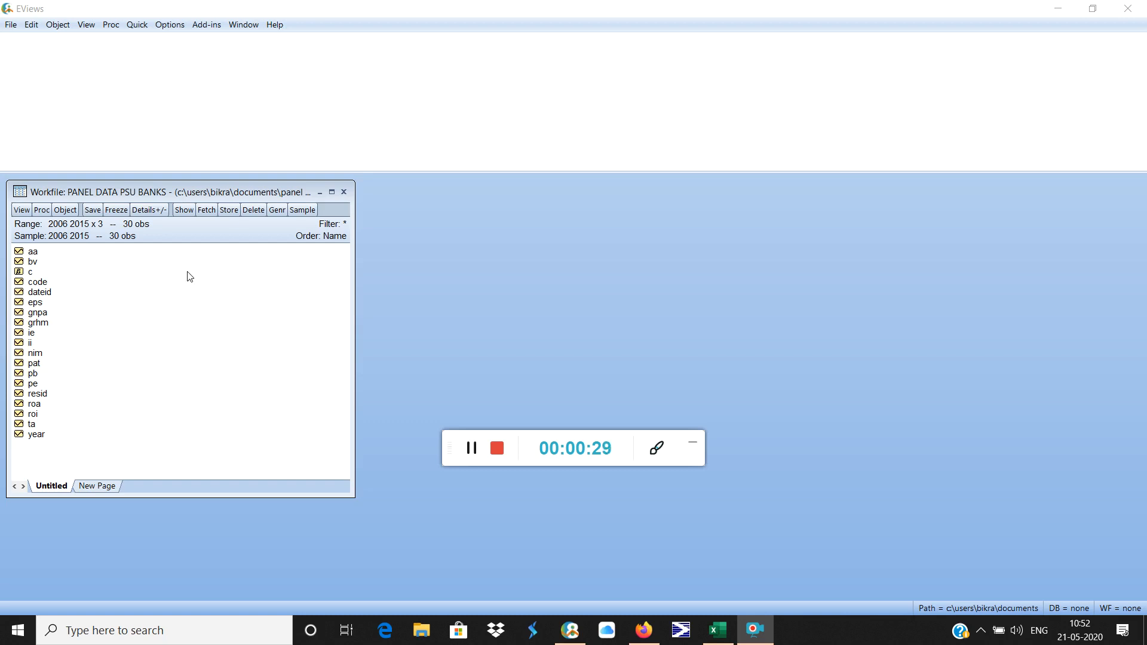
Step: Specify a new equation with eps as dependent variable and regressors c aa bv gnpa grhm ie ii nim pat pb pe roa roi ta
{"action": "left_click", "coordinate": [137, 26]}
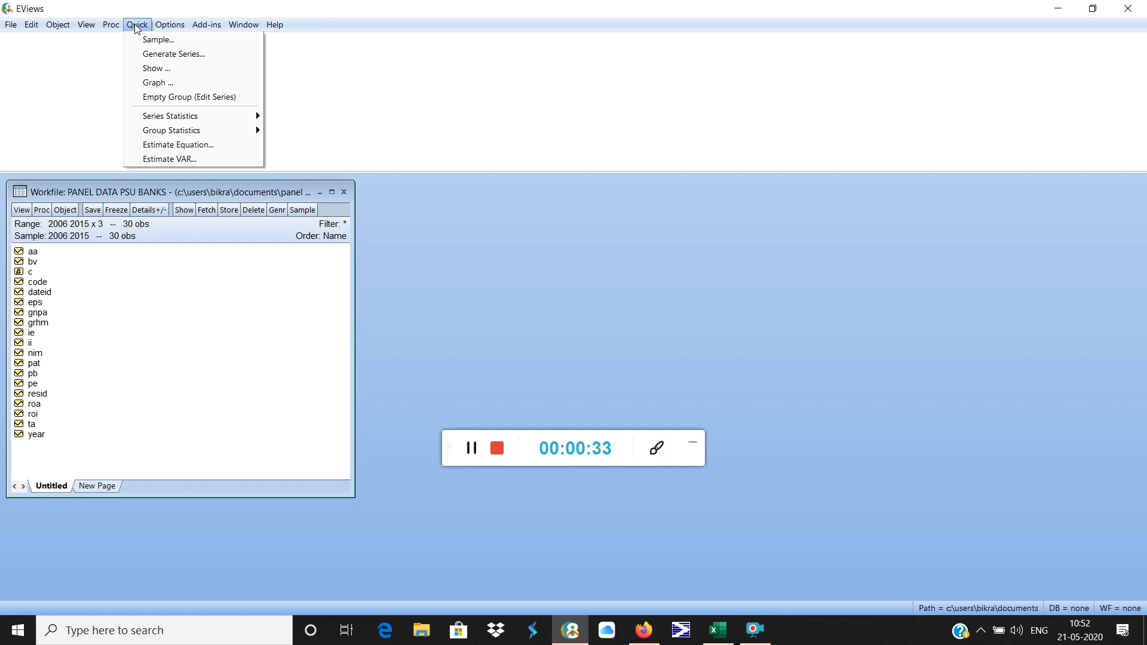
{"action": "mouse_move", "coordinate": [194, 133]}
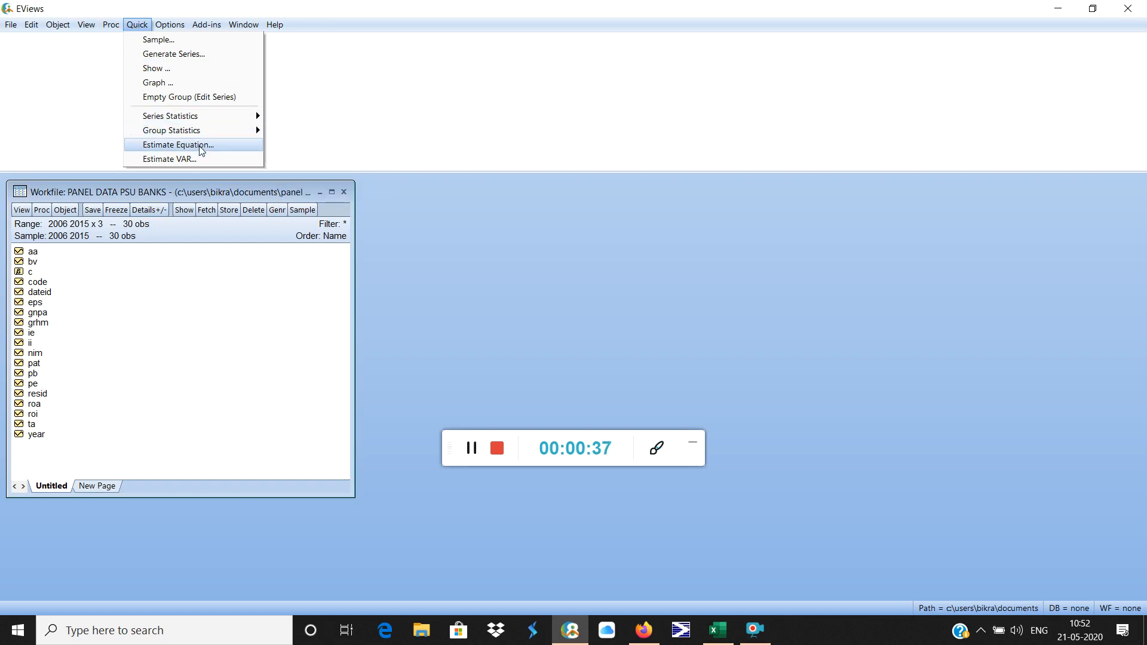
{"action": "left_click", "coordinate": [202, 146]}
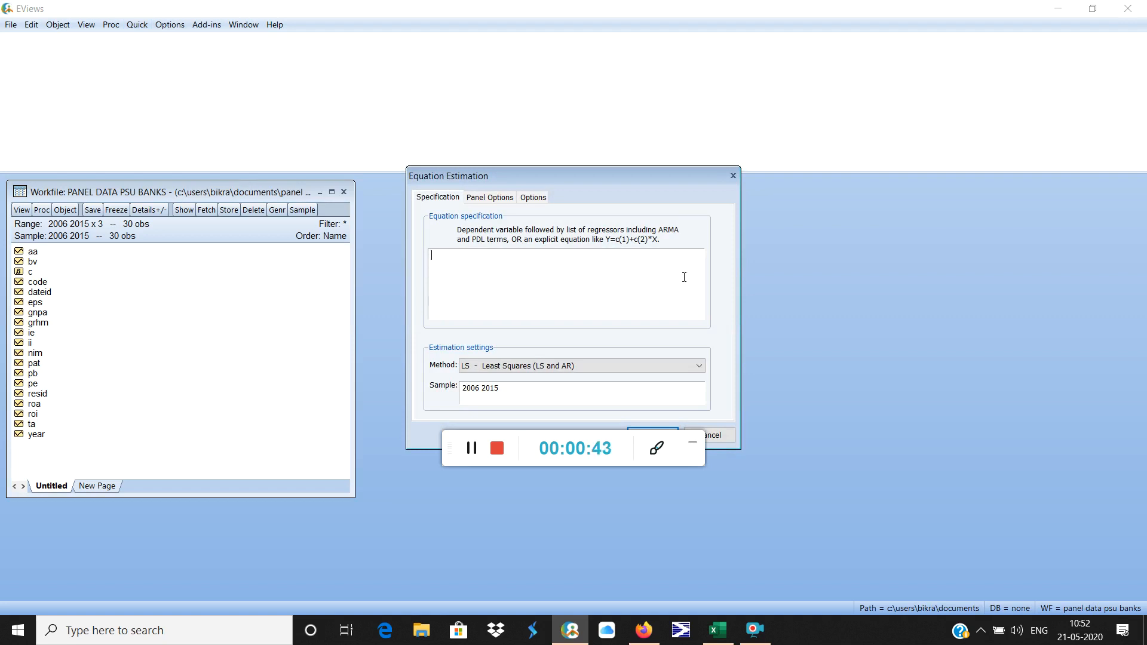
{"action": "type", "text": "eps c"}
{"action": "type", "text": "aa bv gnpa"}
{"action": "left_click", "coordinate": [684, 277]}
{"action": "type", "text": "grhm "}
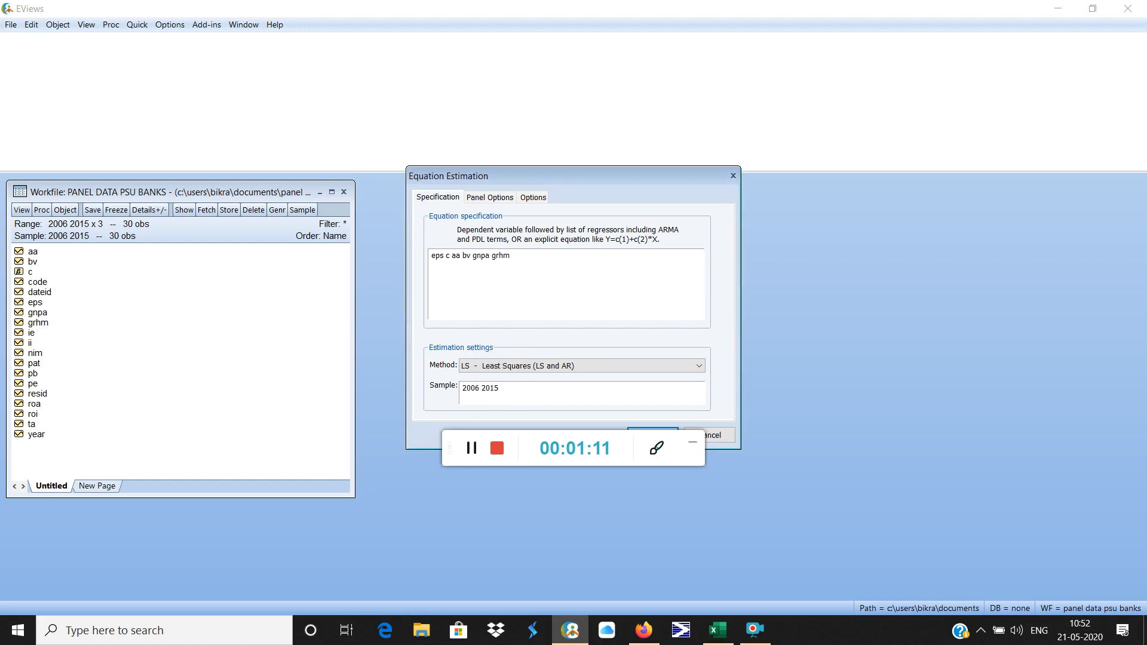
{"action": "type", "text": "ie"}
{"action": "type", "text": "nim pat pb pe roa roi "}
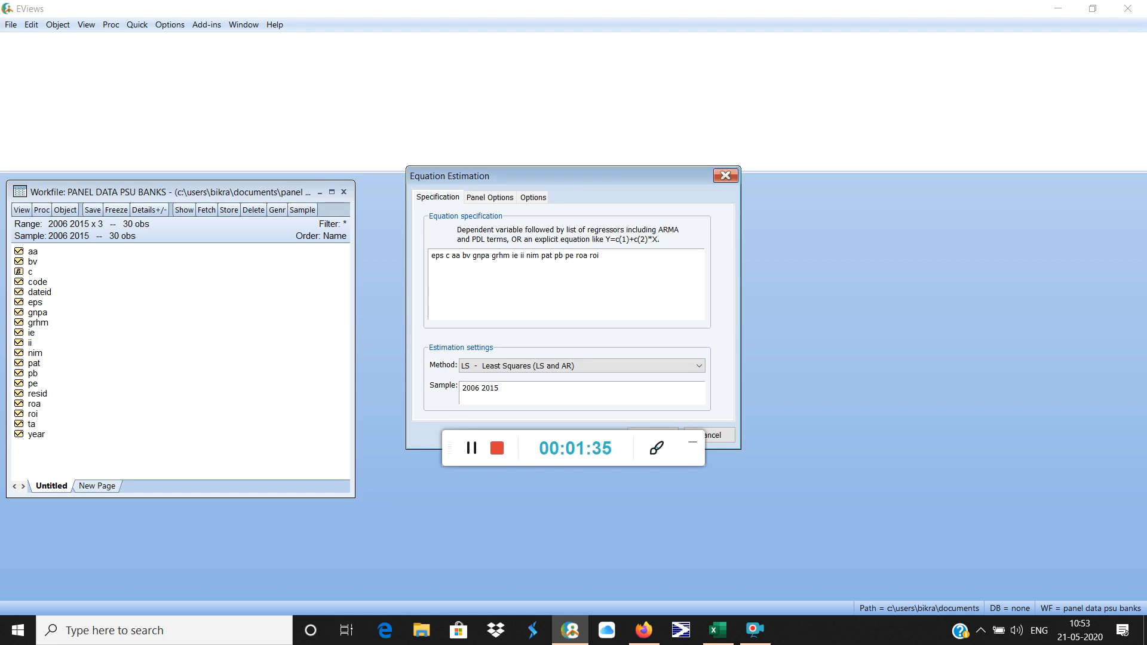
{"action": "type", "text": "ta"}
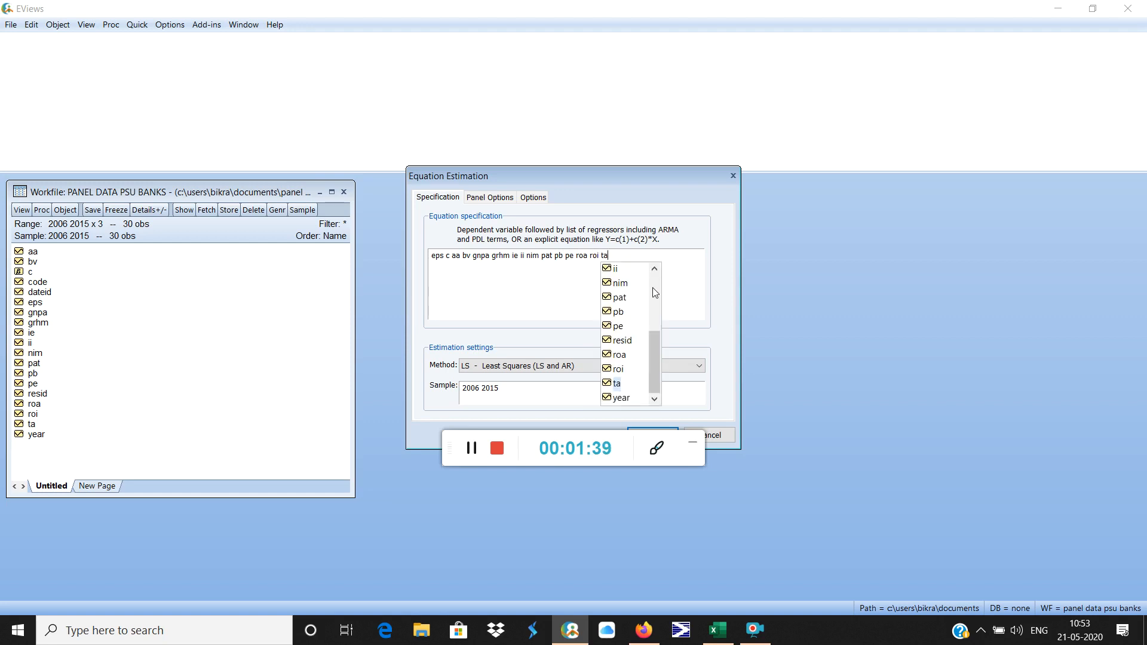
{"action": "left_click", "coordinate": [539, 294]}
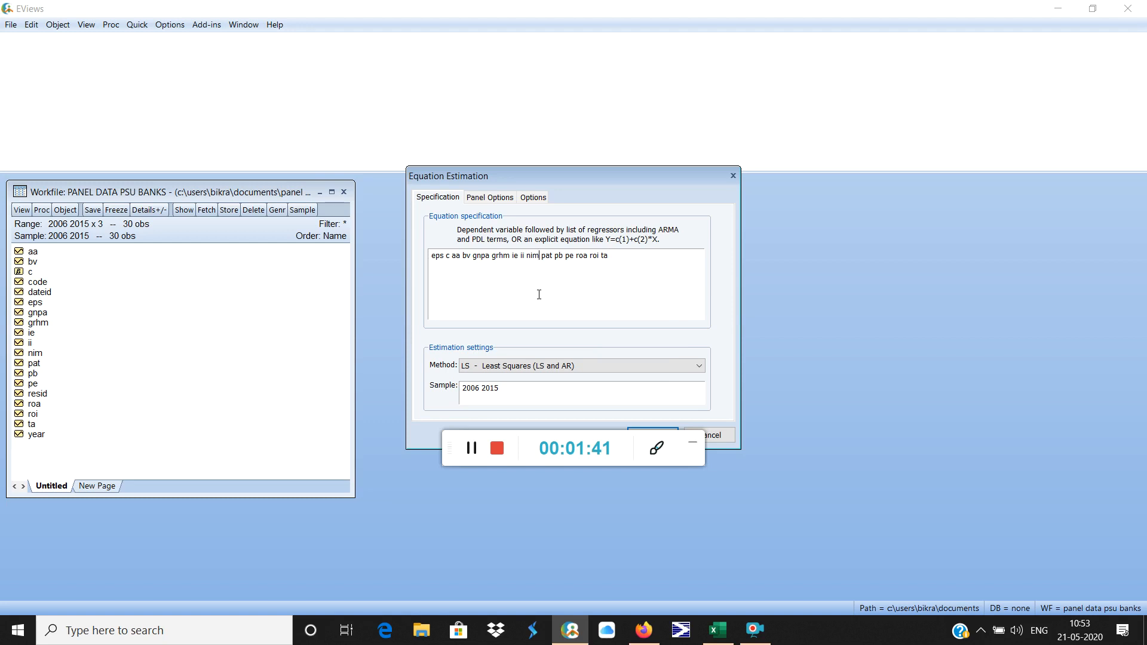
Step: Set both the cross-section and period effects of the panel equation to Fixed
{"action": "left_click", "coordinate": [486, 198]}
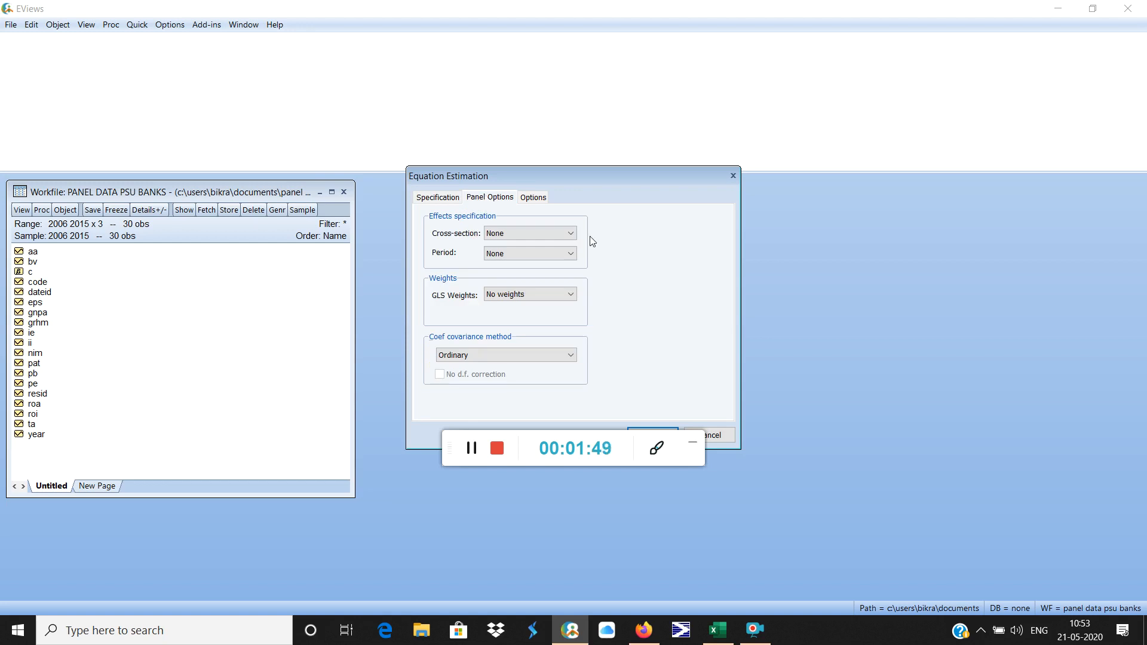
{"action": "left_click", "coordinate": [571, 237]}
{"action": "left_click", "coordinate": [531, 255]}
{"action": "left_click", "coordinate": [546, 255]}
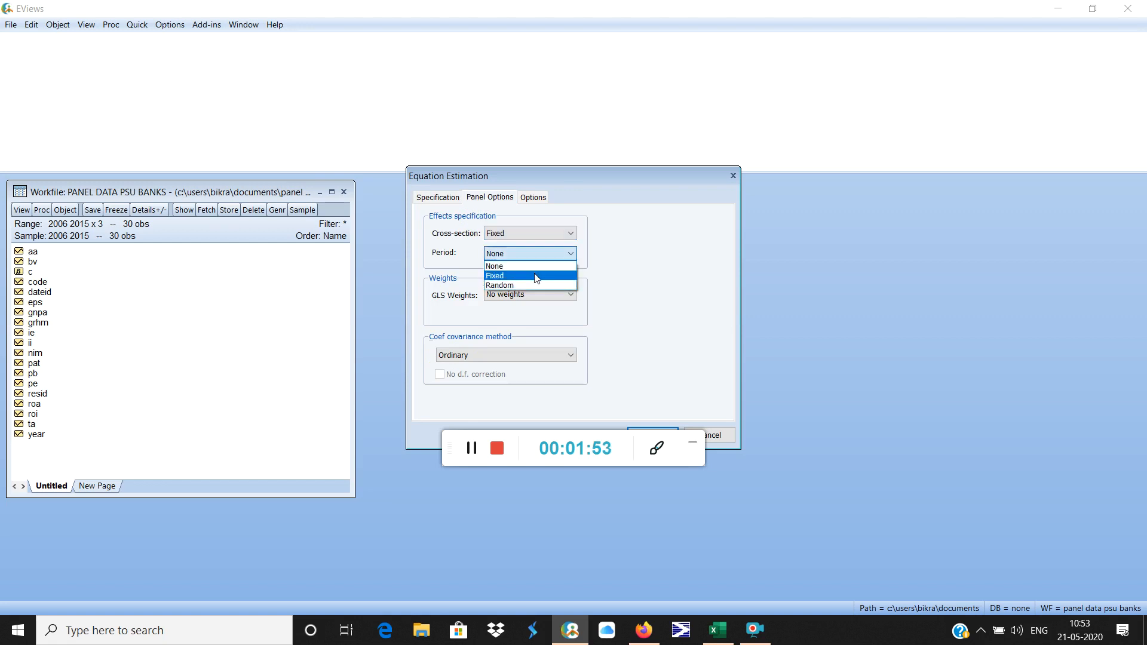
{"action": "left_click", "coordinate": [537, 273]}
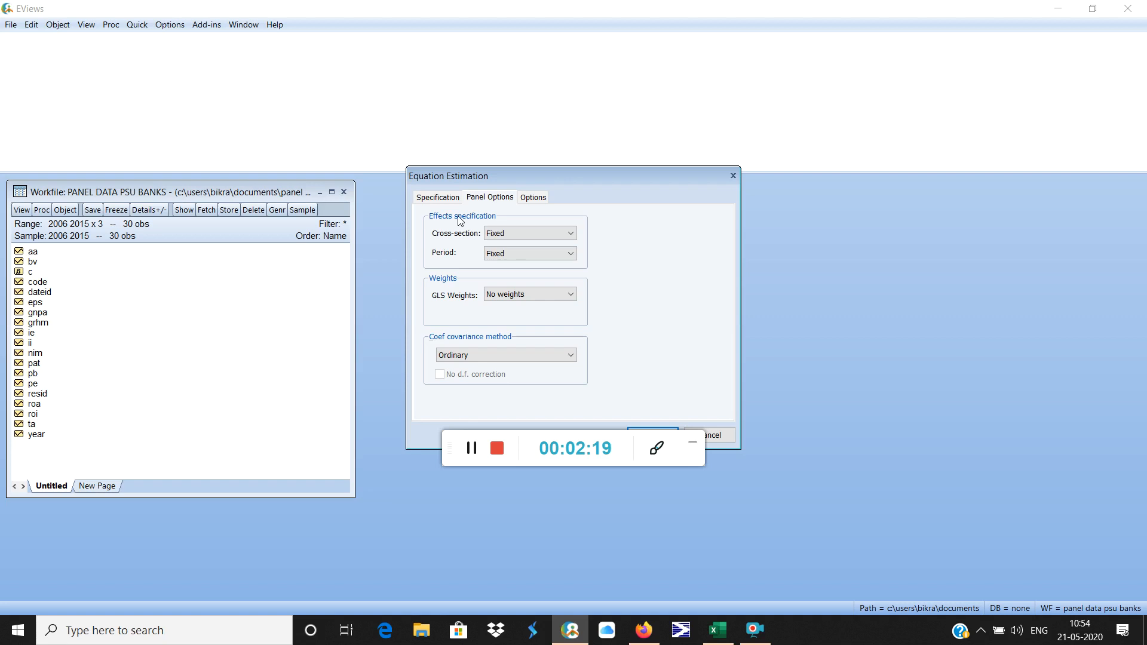
Step: Estimate the specified equation by least squares over the 2006 2015 sample and maximize the output window
{"action": "left_click_drag", "start_coordinate": [513, 440], "coordinate": [518, 495]}
{"action": "left_click", "coordinate": [444, 197]}
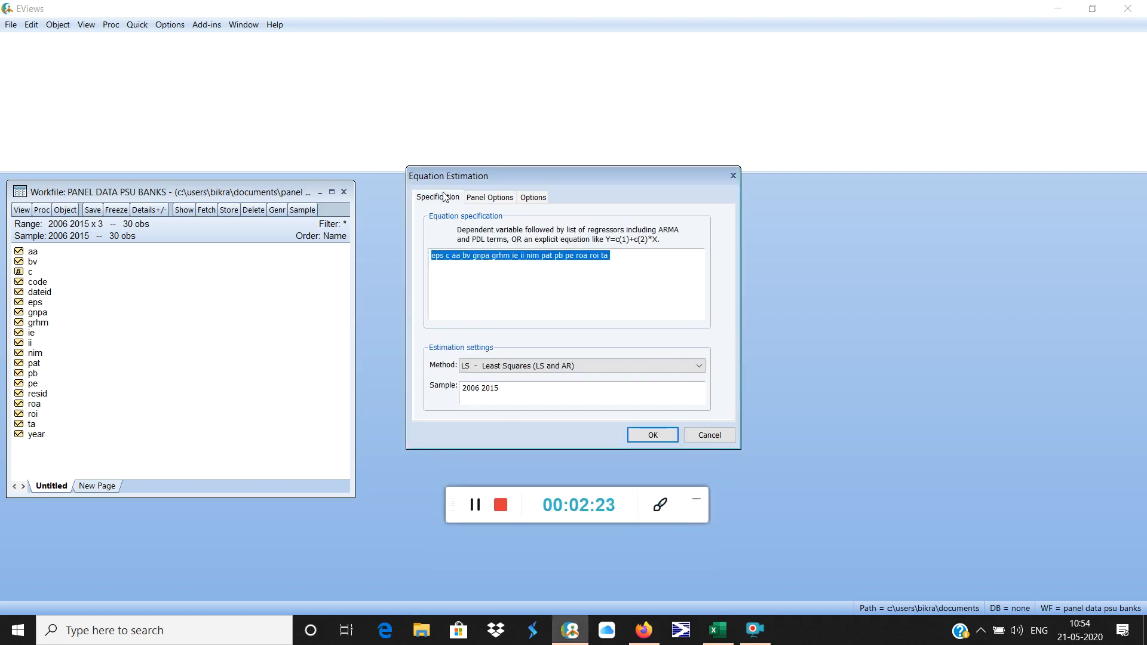
{"action": "left_click", "coordinate": [651, 289]}
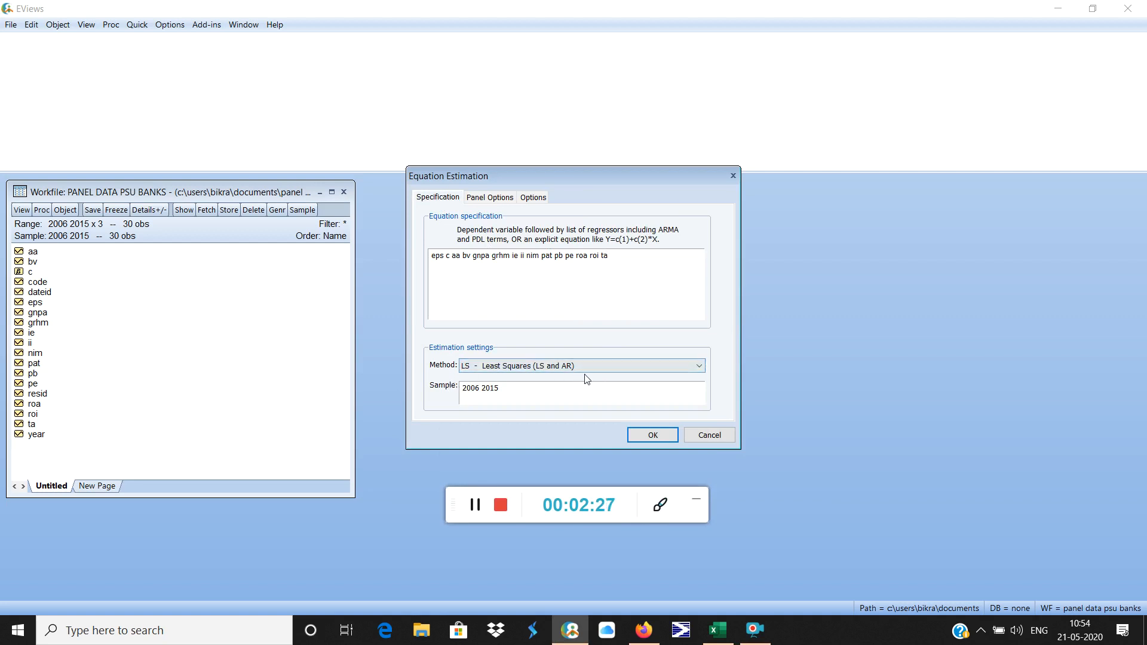
{"action": "left_click", "coordinate": [653, 435]}
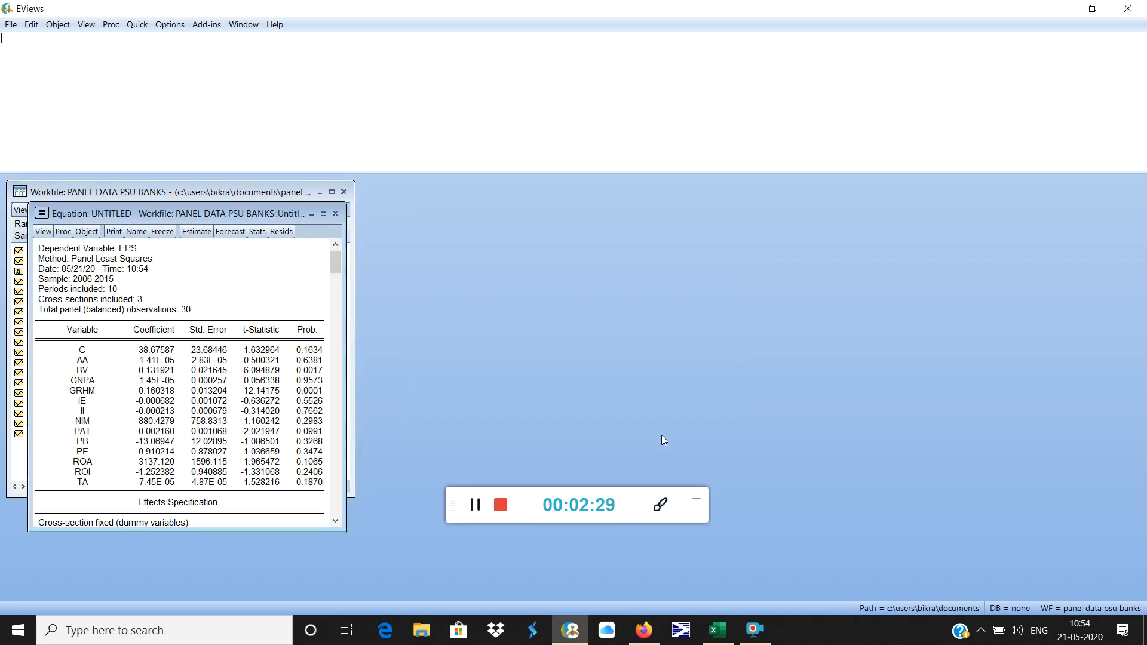
{"action": "left_click", "coordinate": [324, 213]}
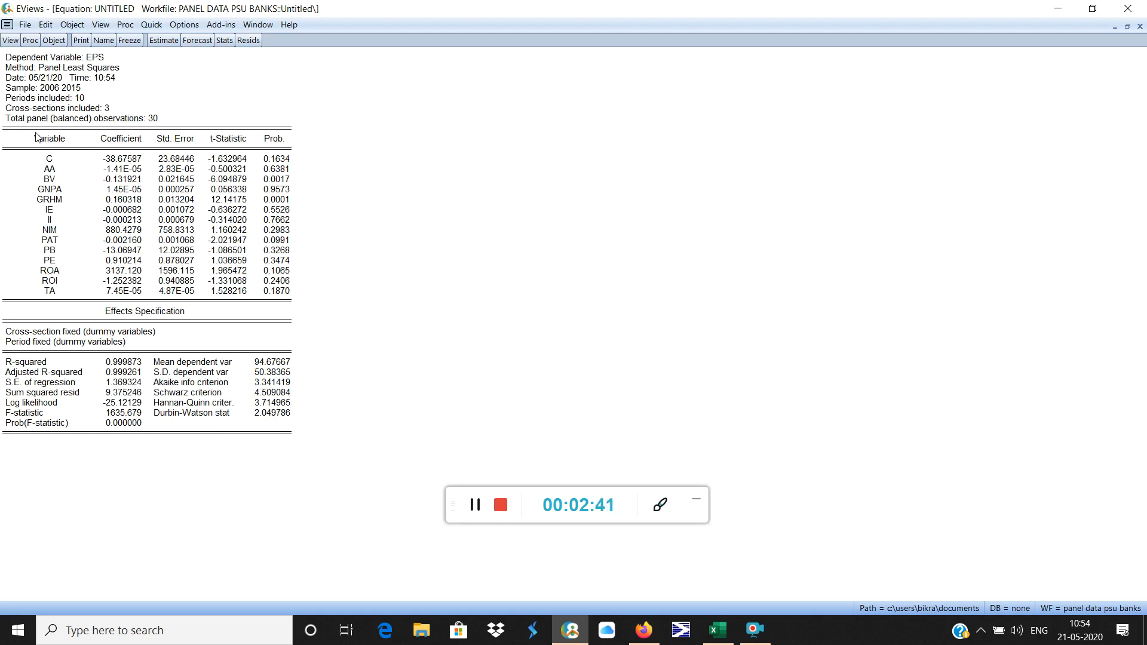
Step: Copy the coefficient table, from the Variable header to the TA row, with formatted numbers and paste it into Excel's Sheet10 at cell D4
{"action": "left_click_drag", "start_coordinate": [37, 143], "coordinate": [283, 293]}
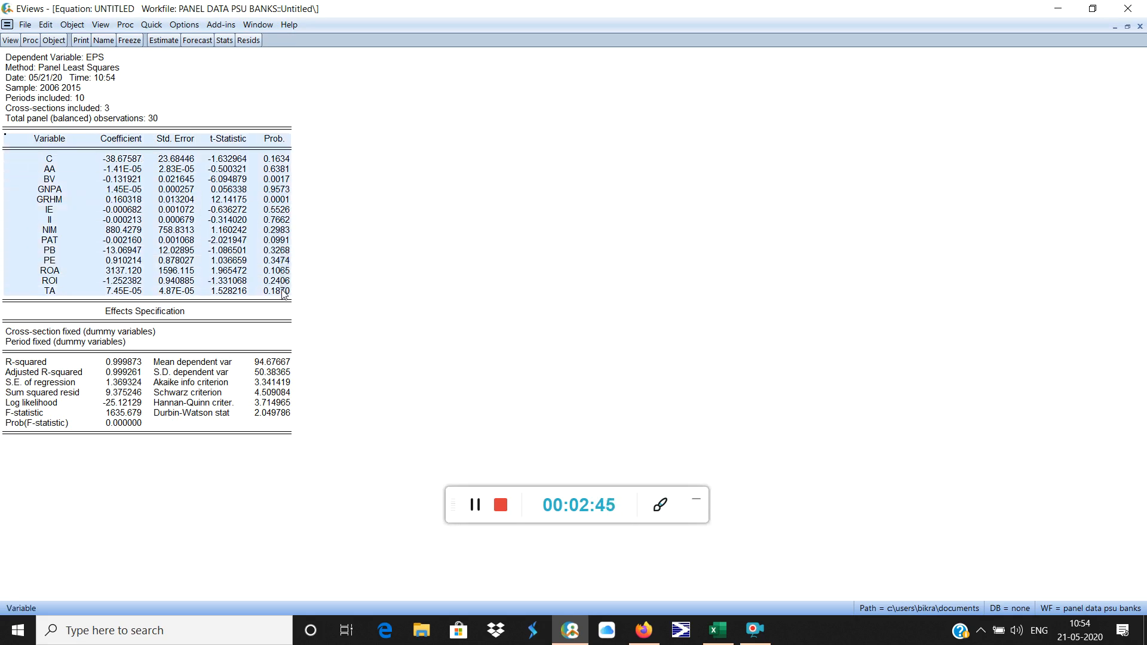
{"action": "key", "text": "ctrl+c"}
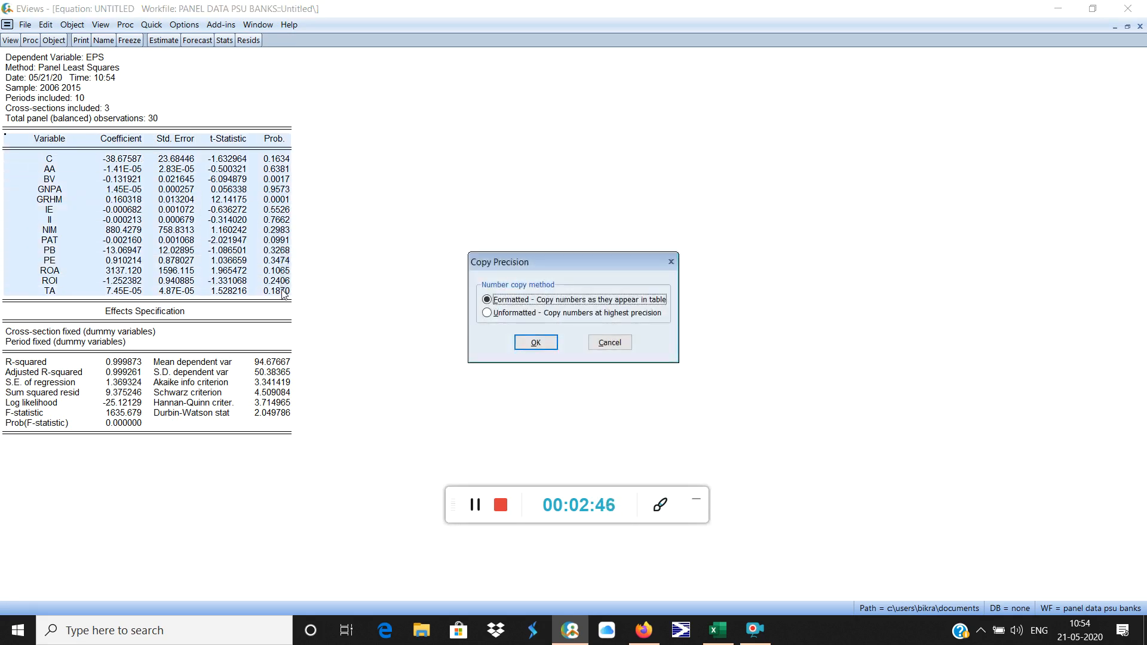
{"action": "left_click", "coordinate": [535, 342]}
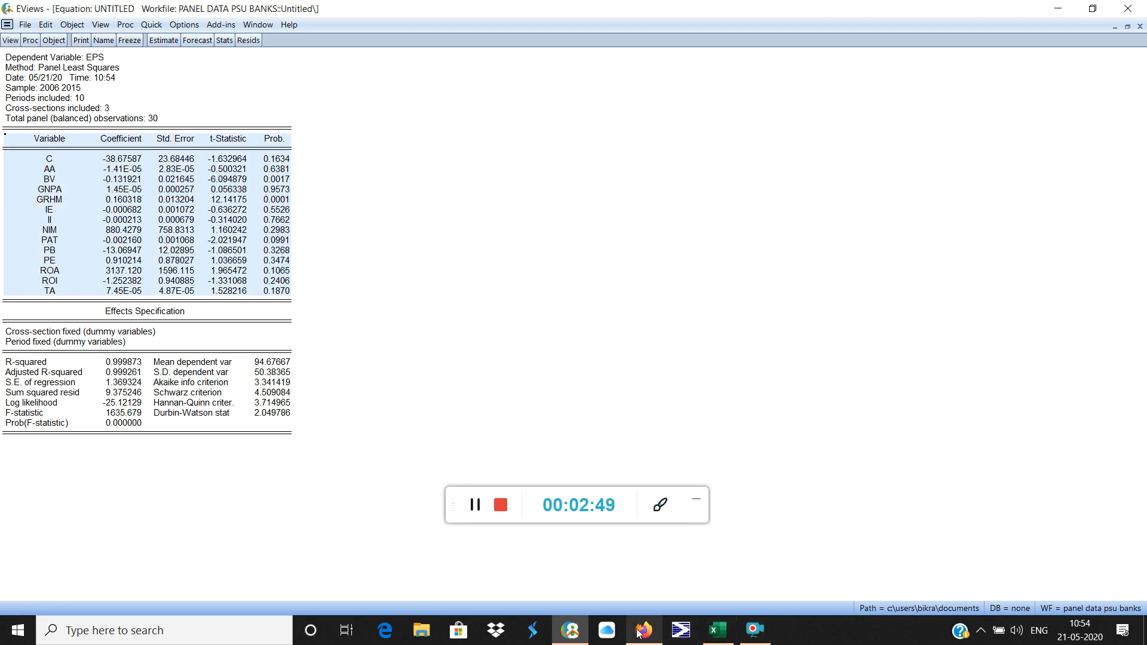
{"action": "left_click", "coordinate": [716, 630]}
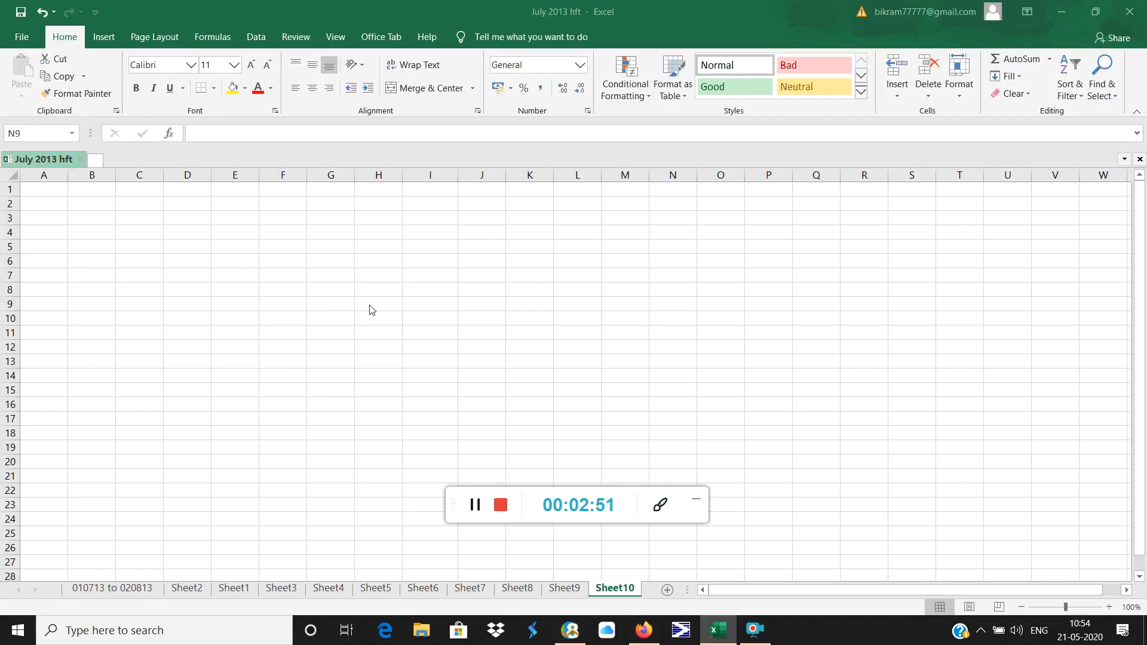
{"action": "left_click", "coordinate": [189, 230]}
{"action": "key", "text": "ctrl+v"}
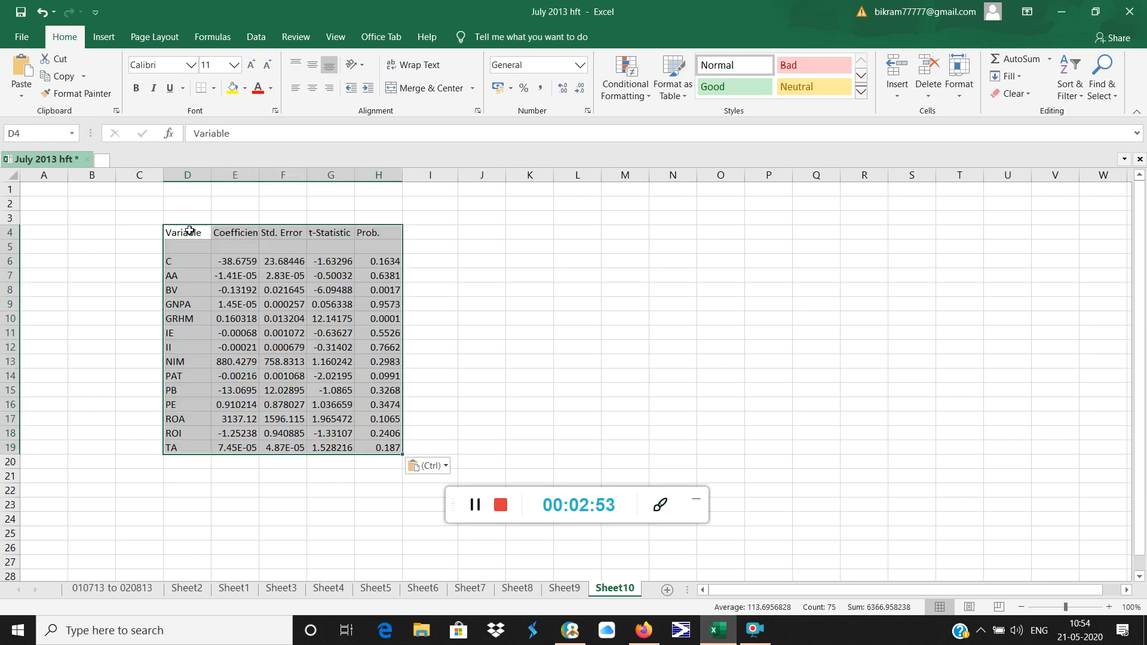
{"action": "left_click", "coordinate": [453, 278]}
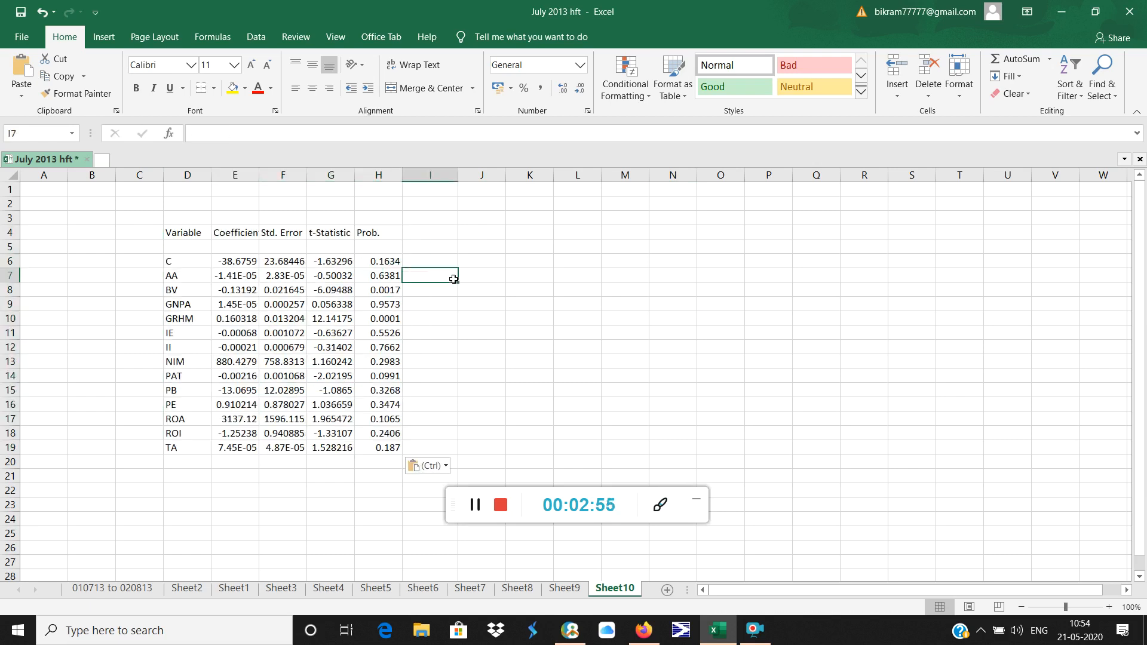
{"action": "left_click", "coordinate": [192, 262]}
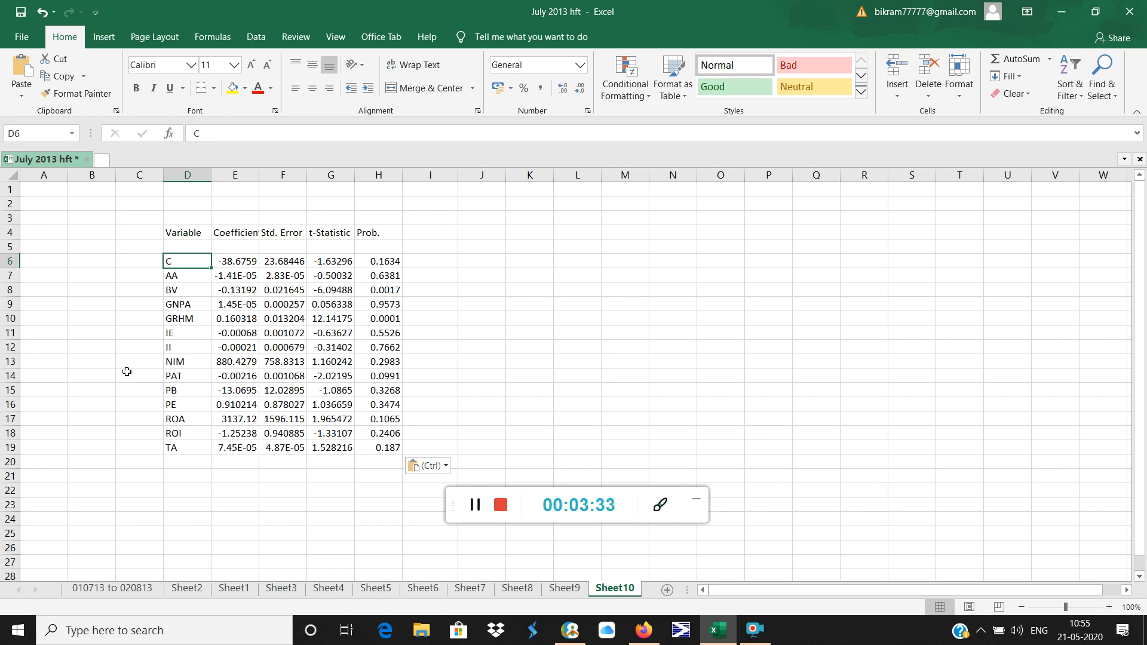
Step: Clear the probability value of the constant C and format the Prob. values from AA to TA as percentages
{"action": "left_click", "coordinate": [387, 258]}
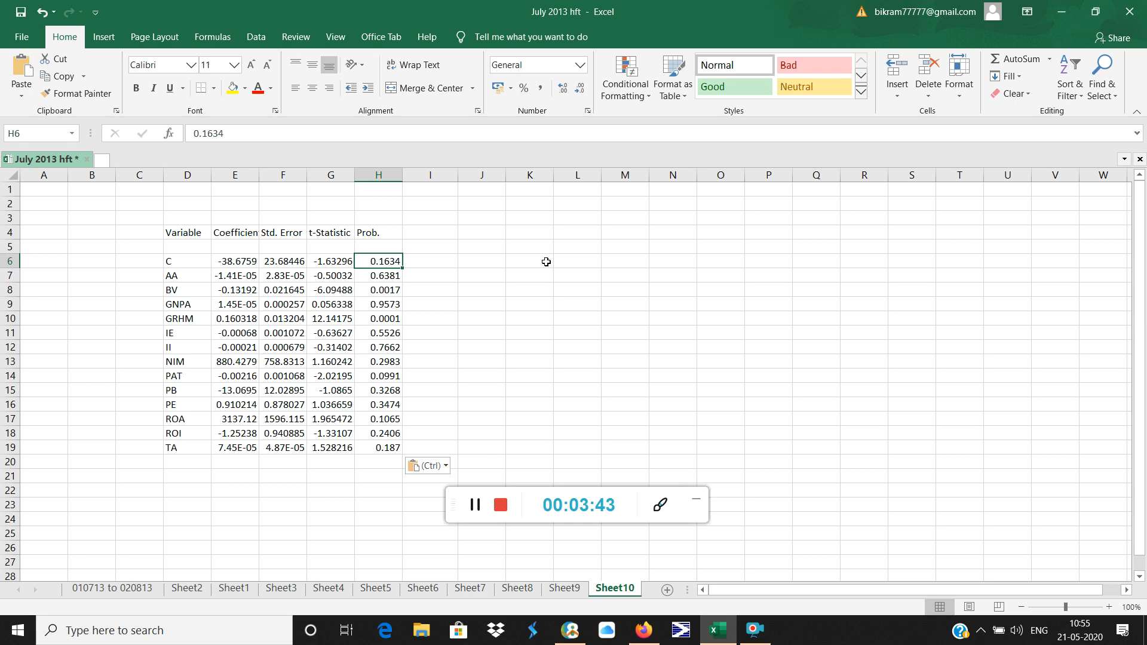
{"action": "key", "text": "Delete"}
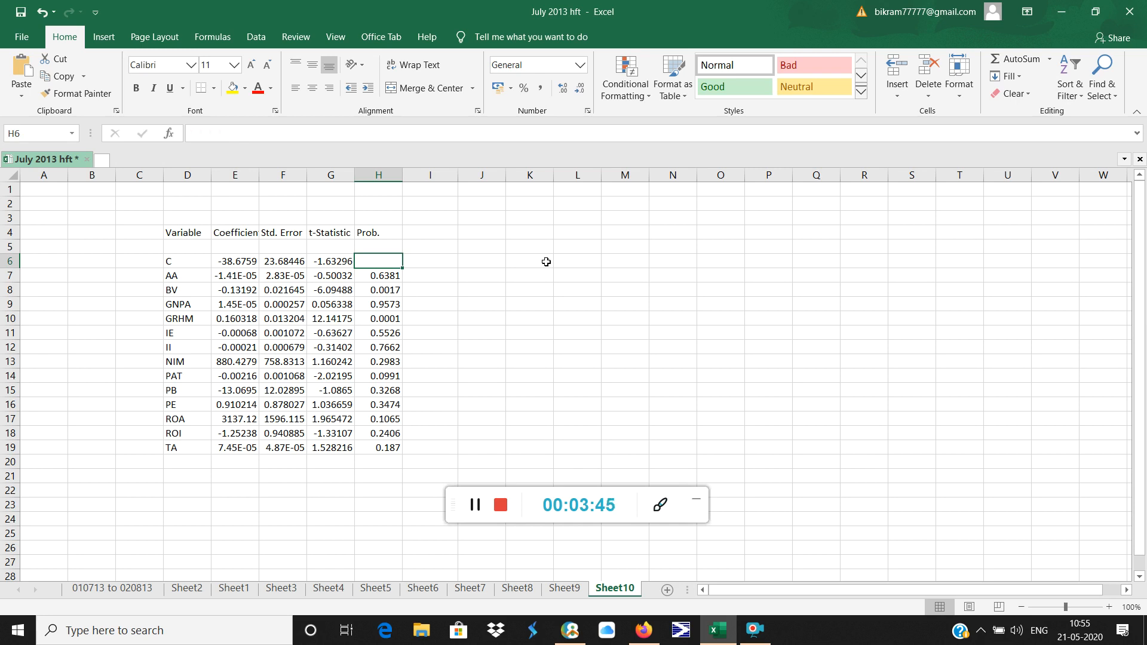
{"action": "left_click_drag", "start_coordinate": [381, 274], "coordinate": [384, 451]}
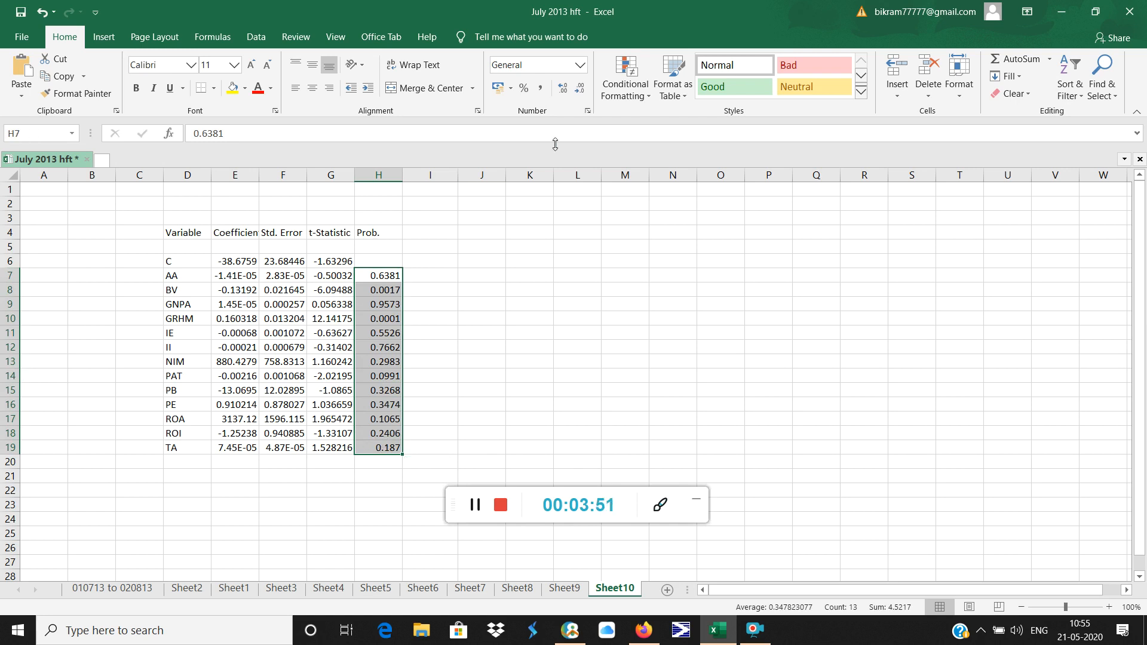
{"action": "left_click", "coordinate": [524, 88]}
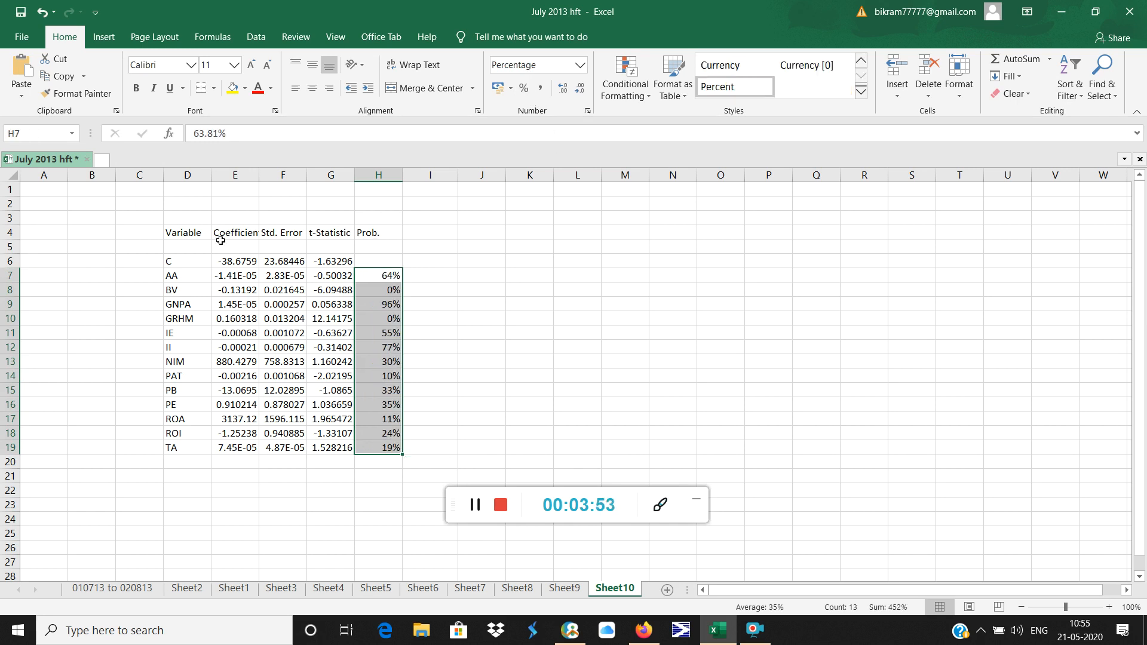
Step: Delete the empty row 5 between the table header and the C row
{"action": "left_click", "coordinate": [11, 247]}
{"action": "right_click", "coordinate": [12, 247]}
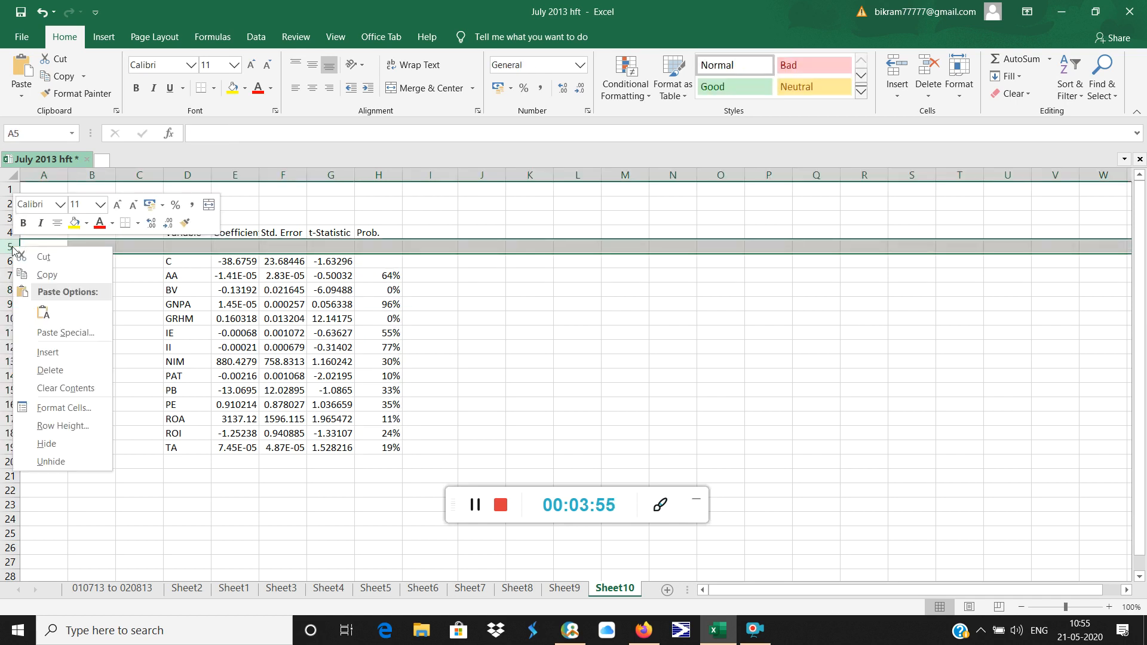
{"action": "left_click", "coordinate": [67, 371]}
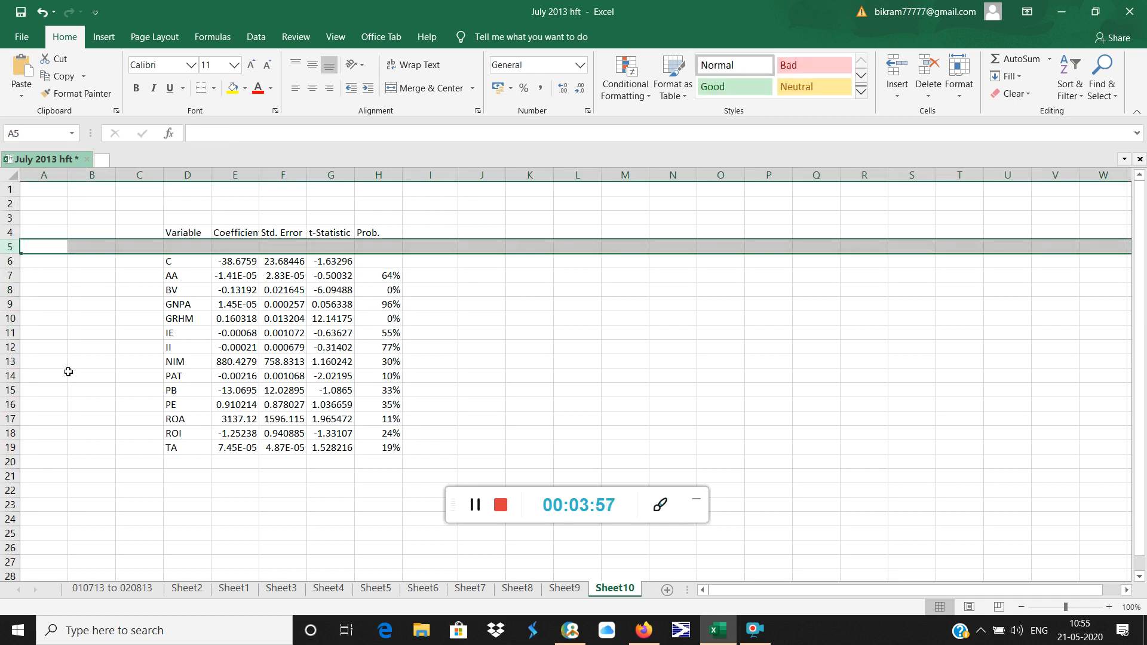
{"action": "left_click", "coordinate": [576, 324]}
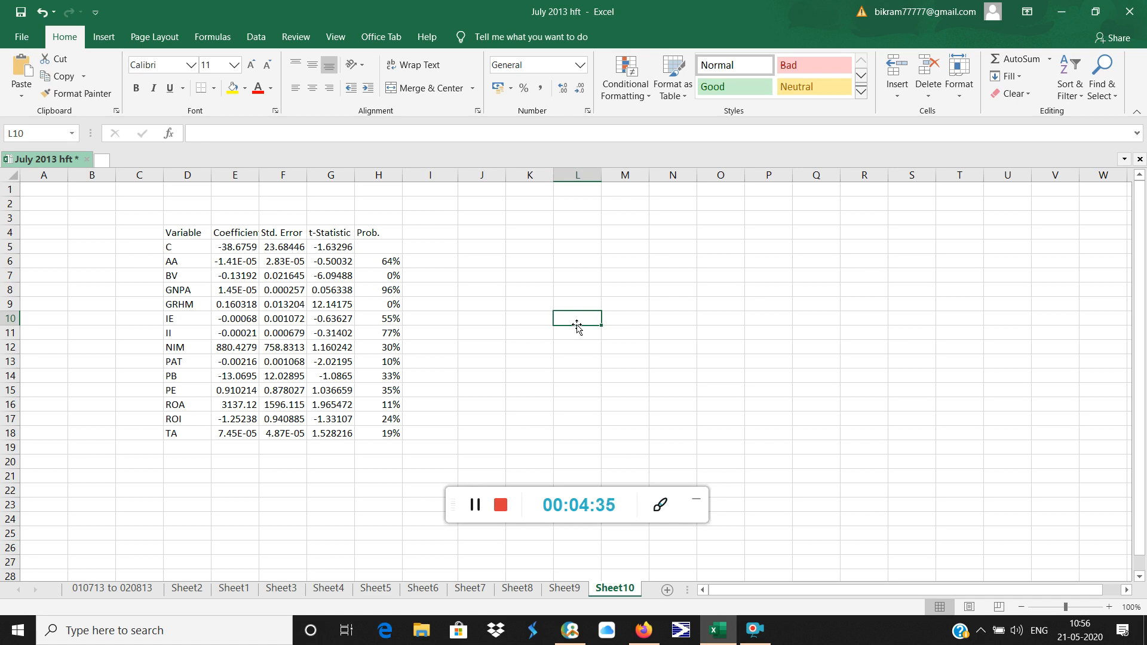
Step: Add the column header Occurrence in cell I4, beside the Prob. header
{"action": "left_click", "coordinate": [425, 233]}
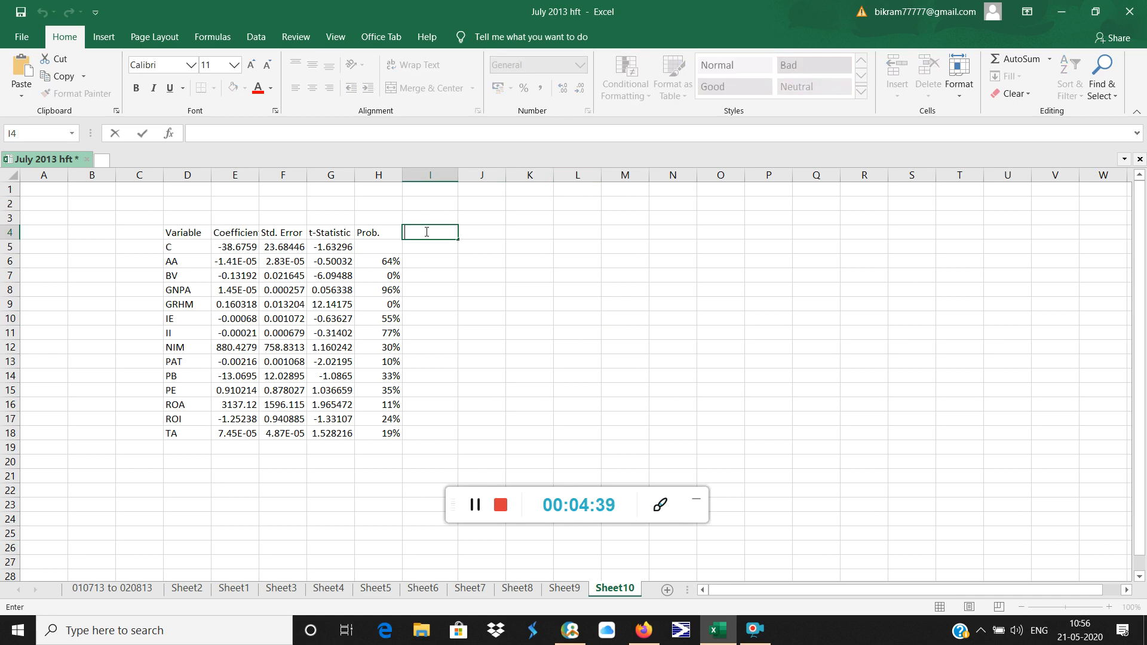
{"action": "type", "text": "Occurence"}
{"action": "key", "text": "Return"}
{"action": "key", "text": "Return"}
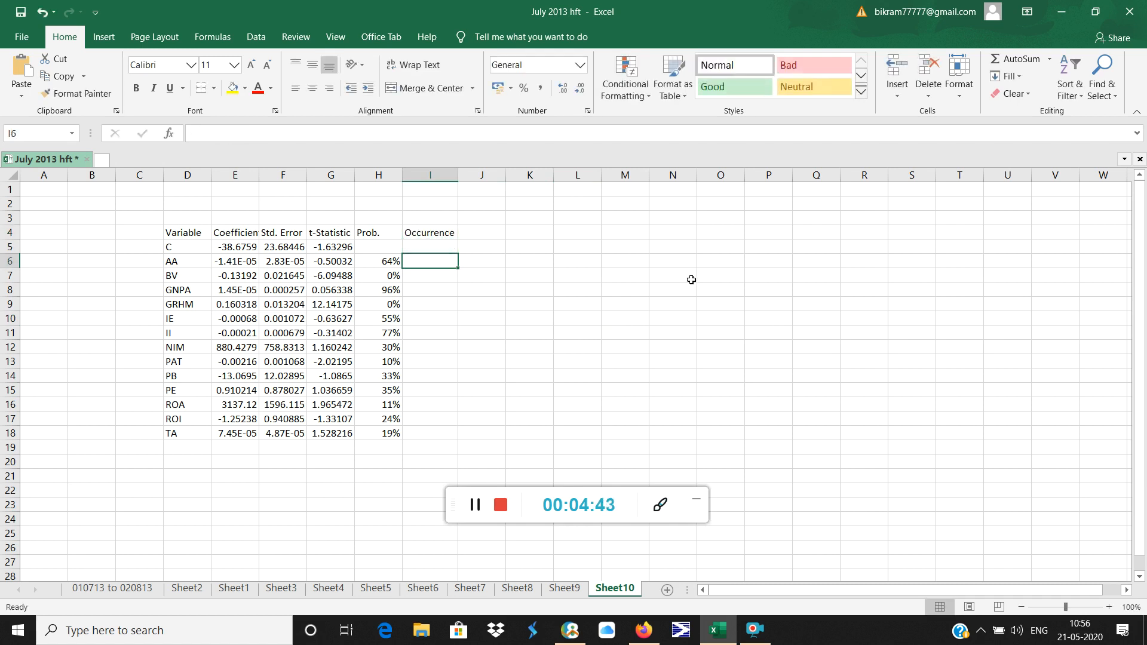
Step: Calculate AA's occurrence in I6 with the formula =1-H6 and fill it down to the TA row in I18
{"action": "type", "text": "=1-"}
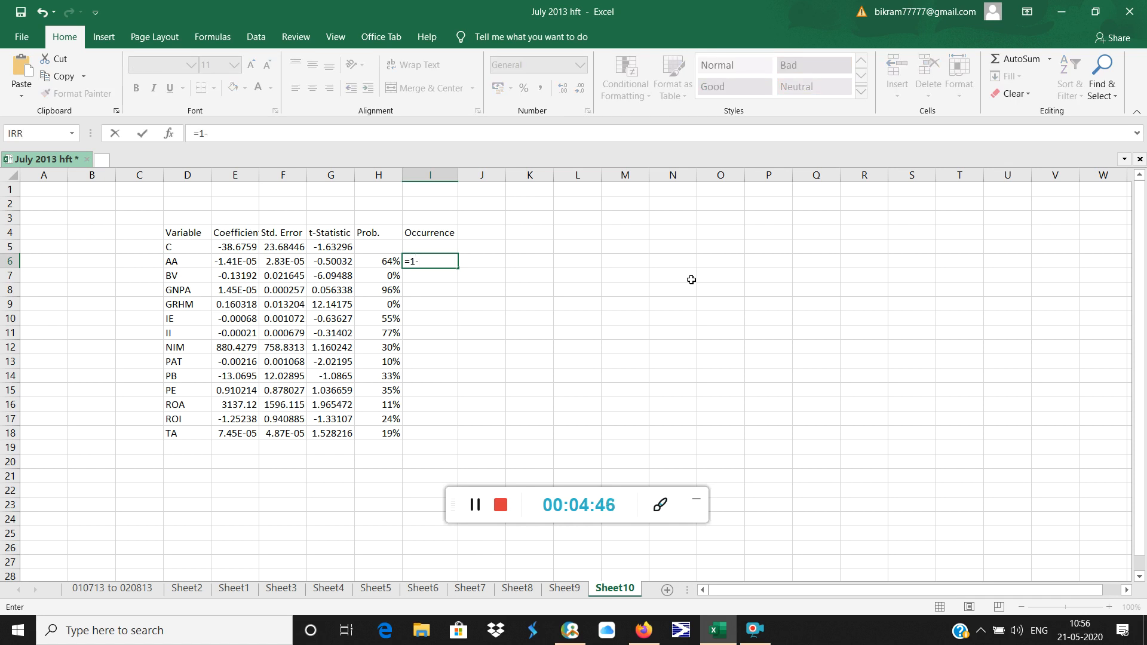
{"action": "key", "text": "Left"}
{"action": "key", "text": "Return"}
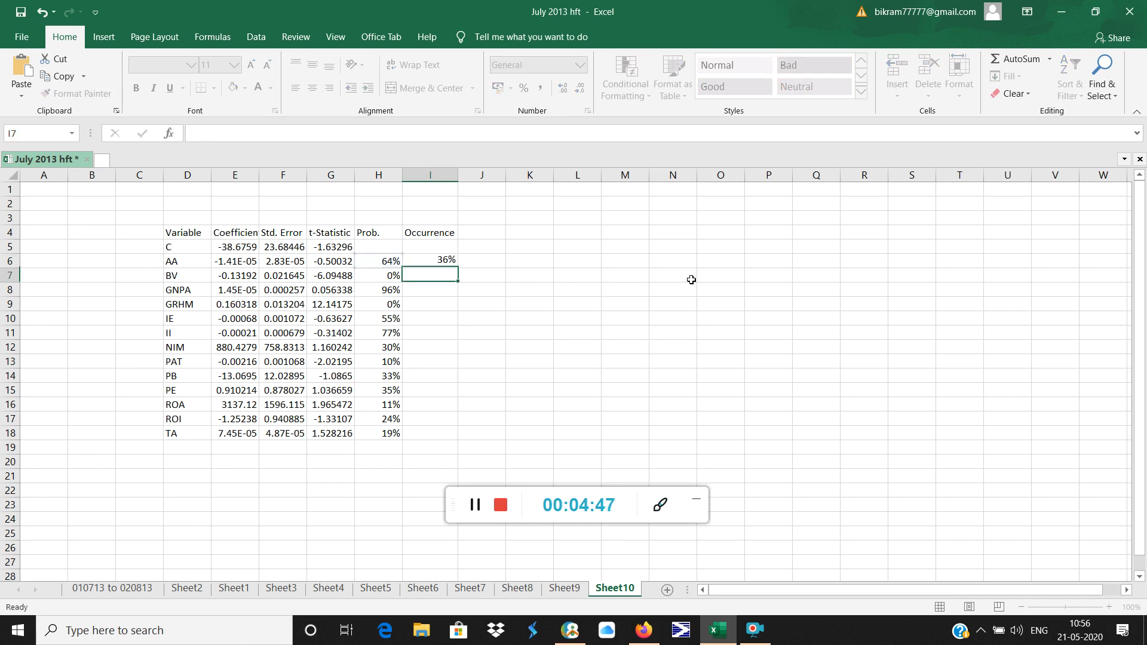
{"action": "left_click", "coordinate": [443, 262]}
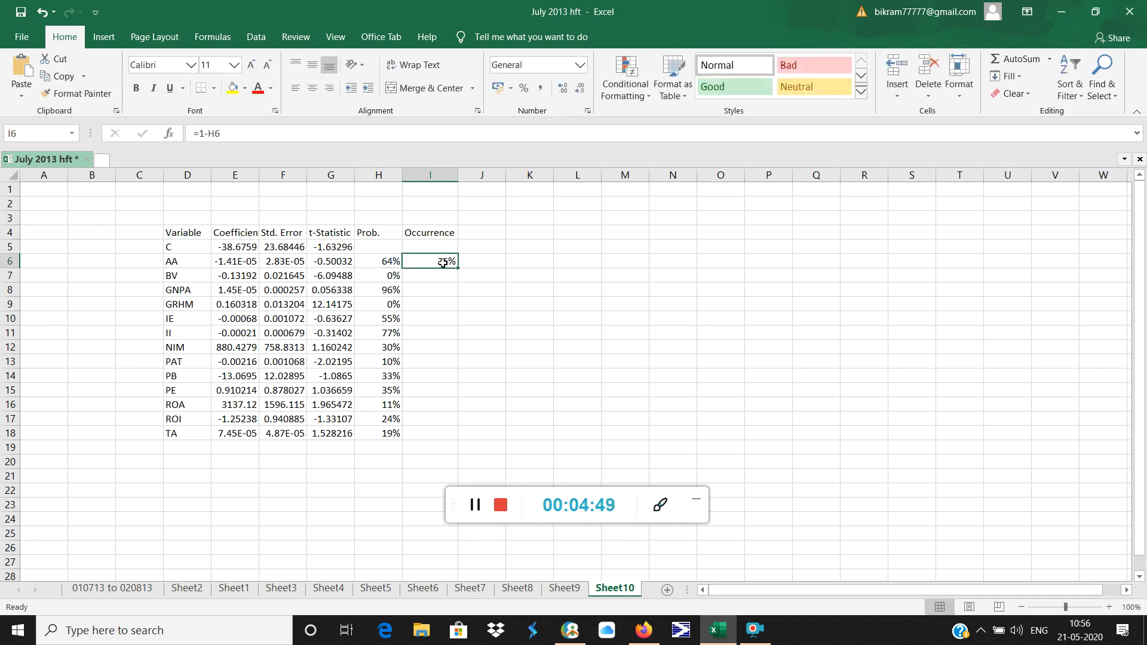
{"action": "left_click_drag", "start_coordinate": [459, 270], "coordinate": [460, 436]}
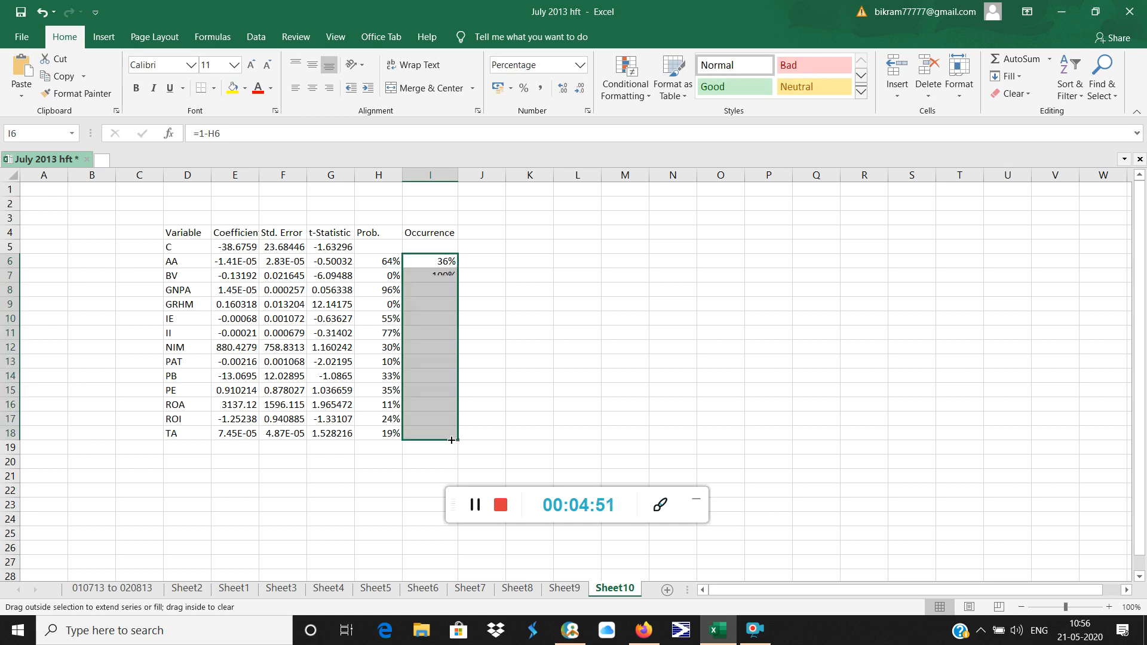
{"action": "left_click", "coordinate": [528, 356]}
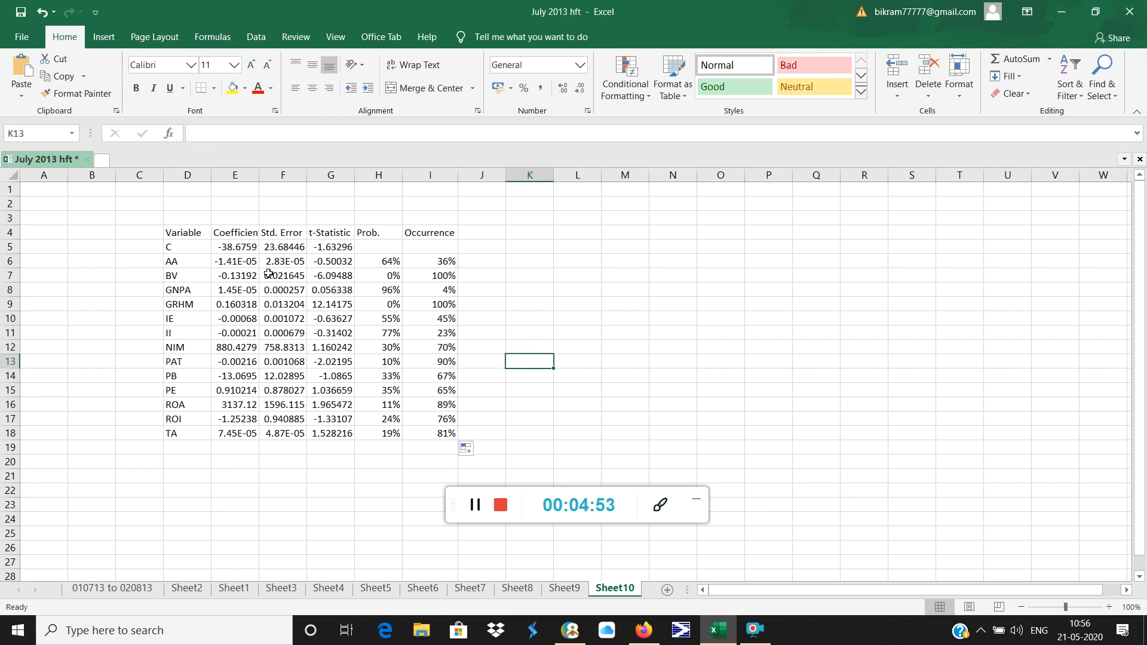
Step: Apply the Good cell style to the BV row and the GRHM row, from Variable through Occurrence
{"action": "left_click_drag", "start_coordinate": [173, 275], "coordinate": [425, 278]}
{"action": "left_click", "coordinate": [733, 83]}
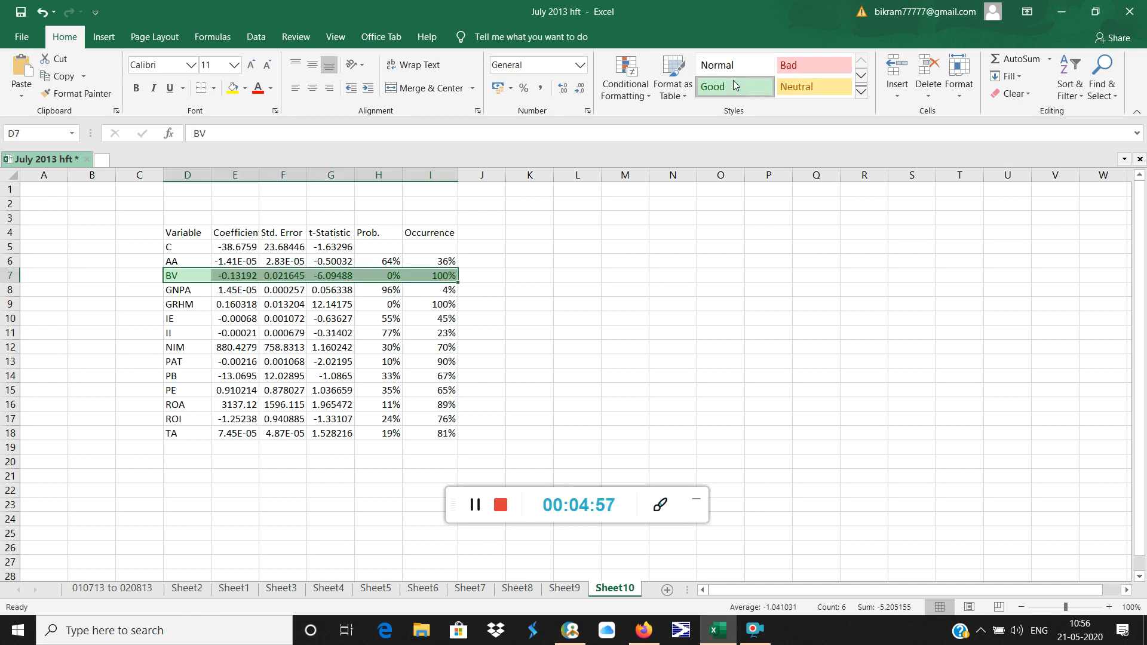
{"action": "left_click", "coordinate": [520, 336]}
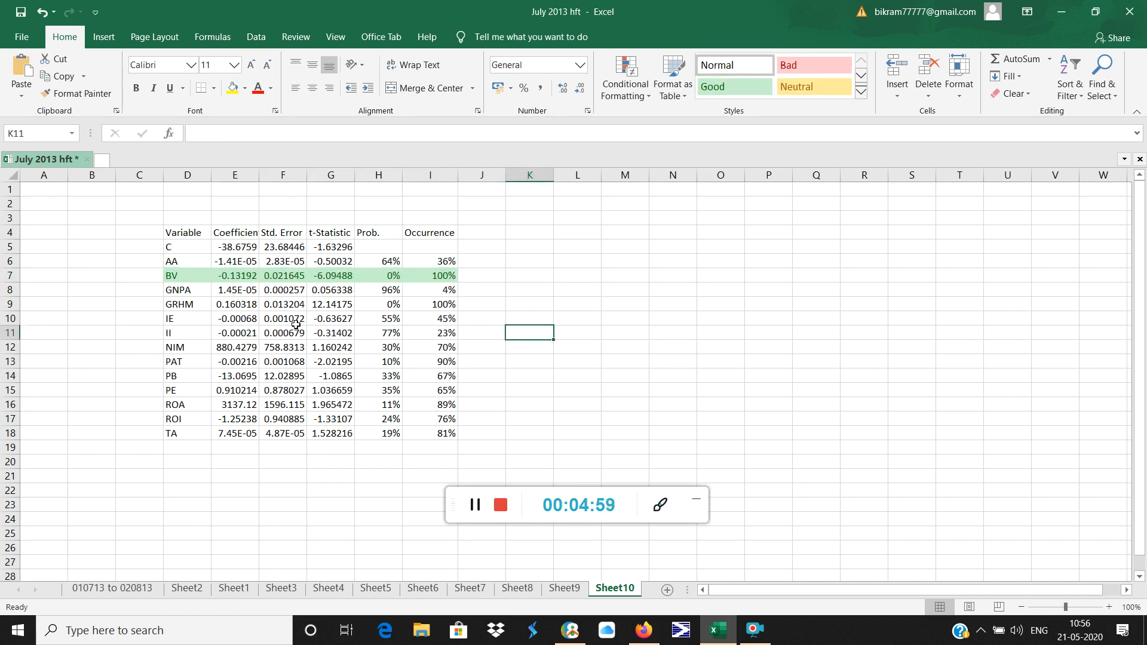
{"action": "left_click_drag", "start_coordinate": [186, 305], "coordinate": [427, 306]}
{"action": "left_click", "coordinate": [733, 87]}
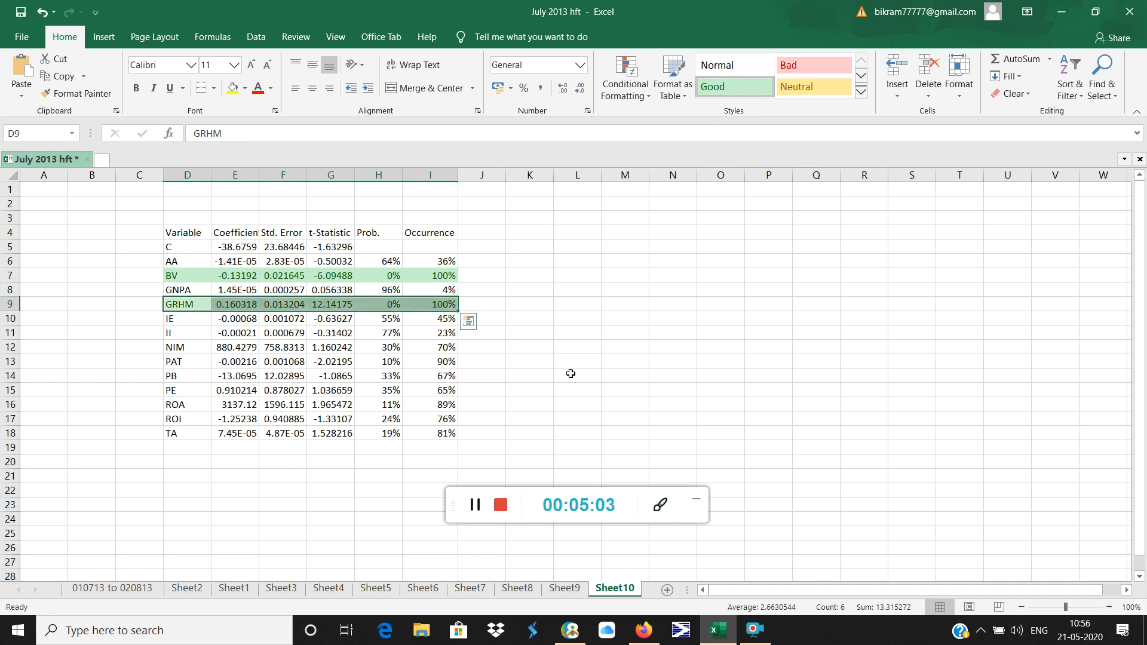
{"action": "left_click", "coordinate": [570, 374]}
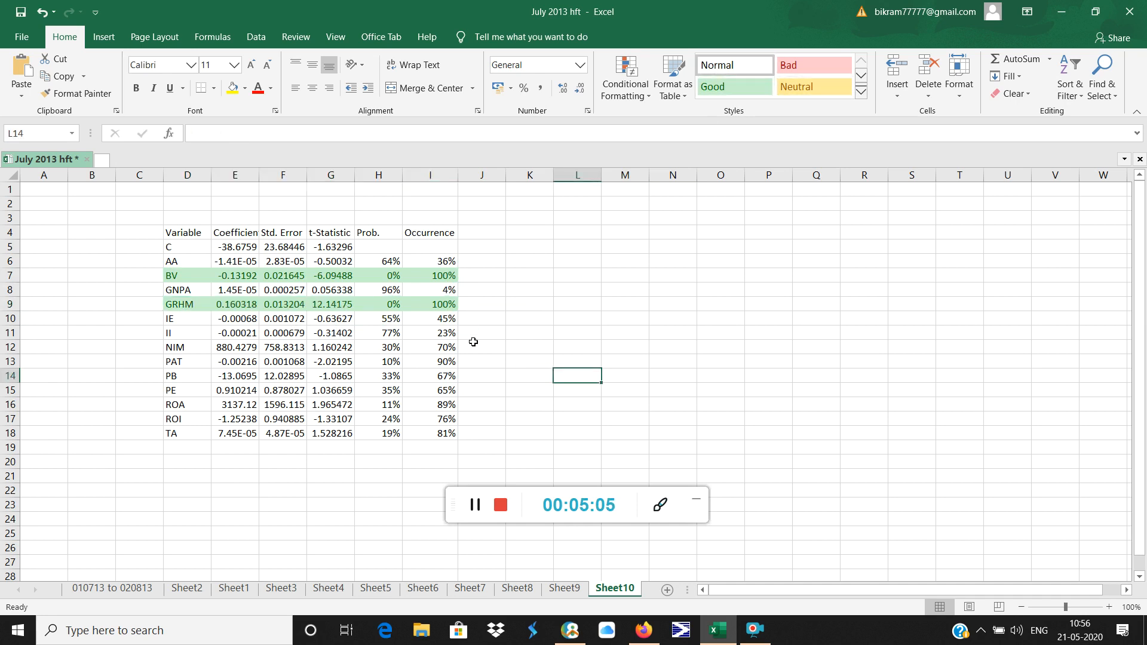
Step: Apply the Good cell style to the PAT row and the ROA row, from Variable through Occurrence
{"action": "left_click", "coordinate": [181, 360]}
{"action": "left_click_drag", "start_coordinate": [181, 361], "coordinate": [445, 362]}
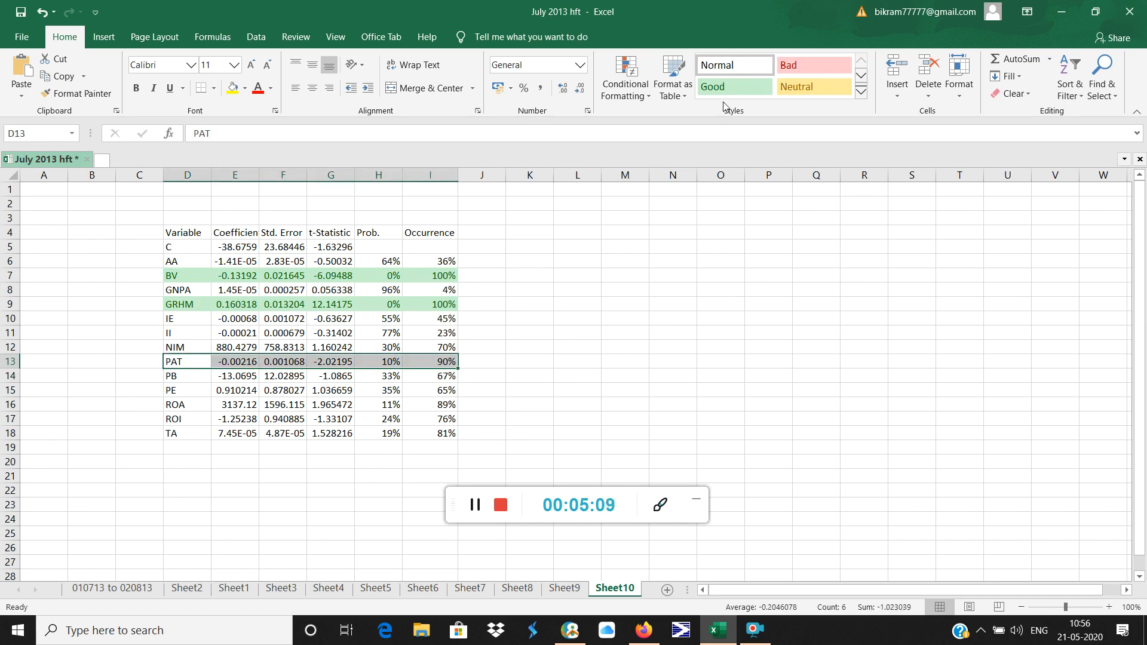
{"action": "left_click", "coordinate": [735, 86]}
{"action": "left_click", "coordinate": [476, 509]}
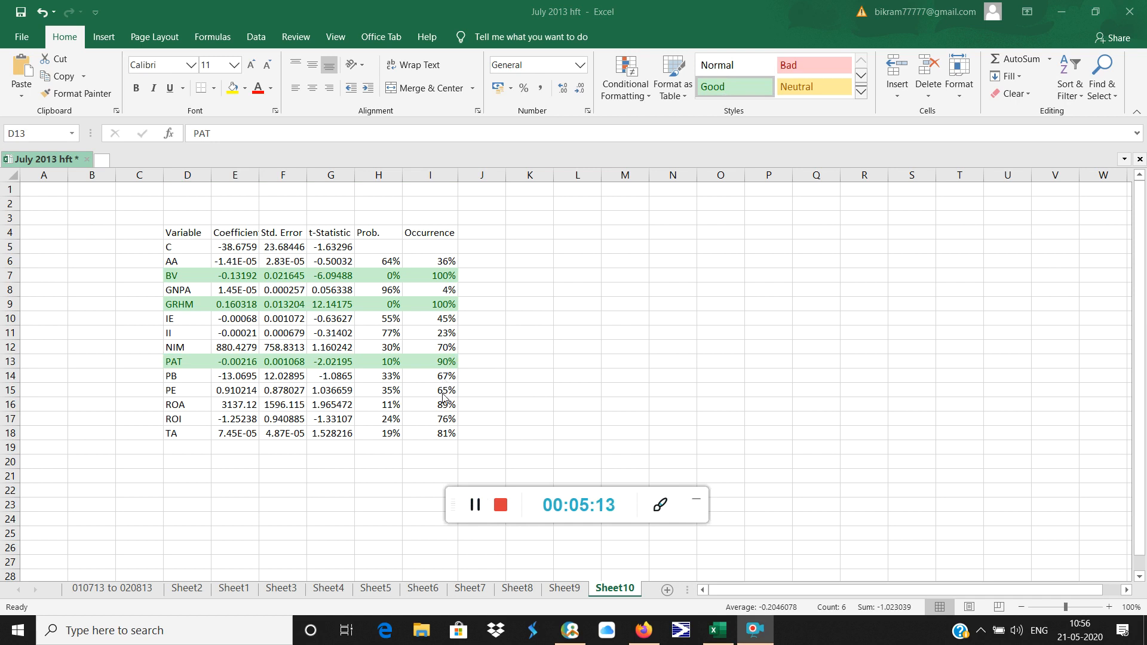
{"action": "left_click", "coordinate": [167, 403]}
{"action": "left_click_drag", "start_coordinate": [167, 403], "coordinate": [446, 405]}
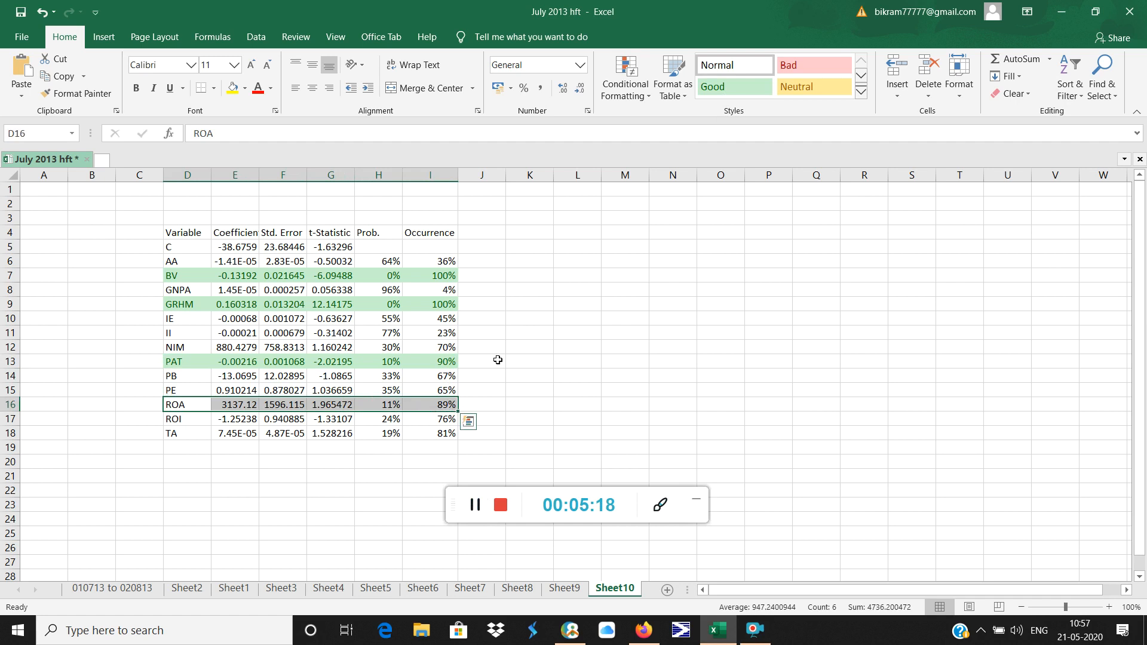
{"action": "left_click", "coordinate": [716, 93]}
{"action": "left_click", "coordinate": [558, 310]}
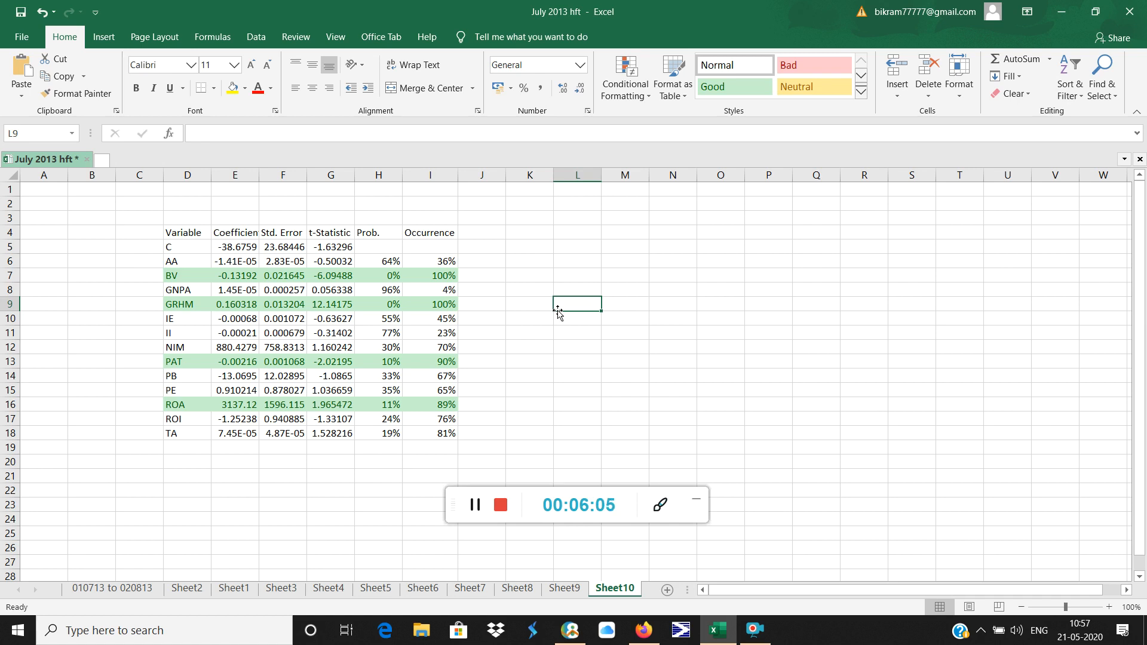
Step: Switch to EViews and examine the Akaike, Schwarz and Hannan-Quinn criteria and the R-squared in the regression output
{"action": "left_click", "coordinate": [475, 505]}
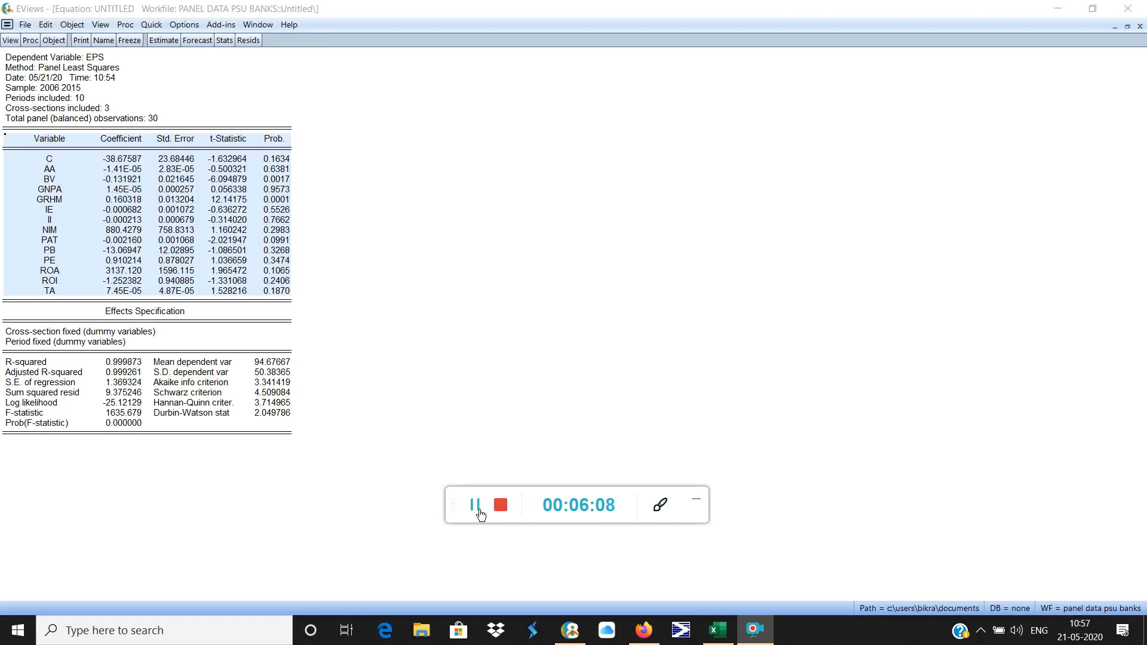
{"action": "left_click", "coordinate": [484, 363]}
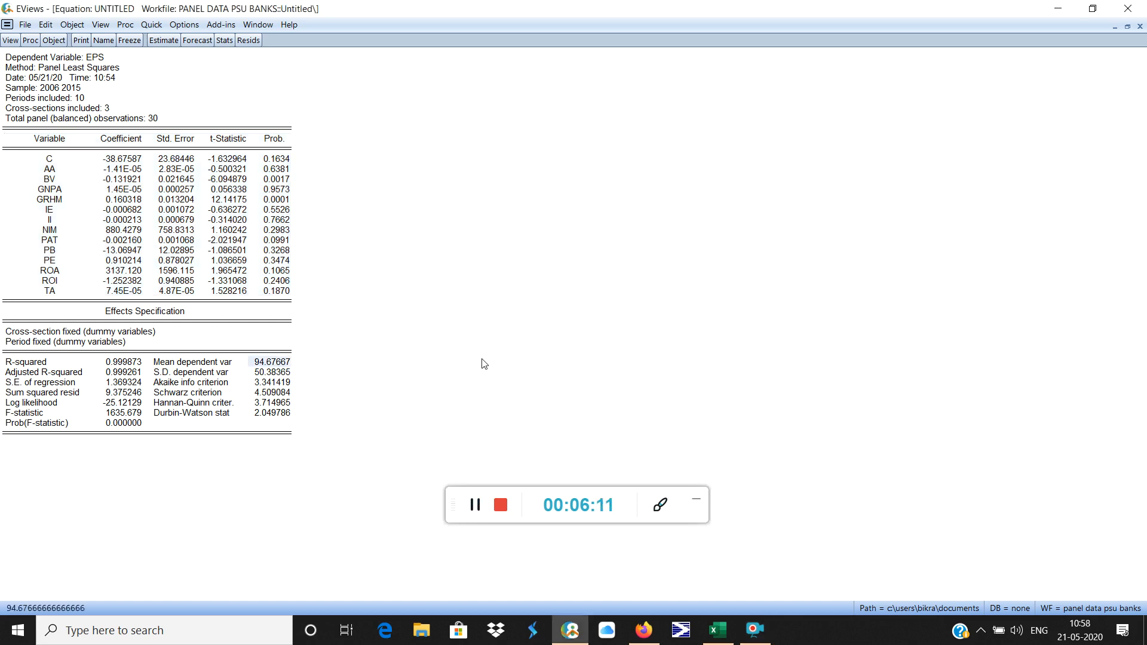
{"action": "left_click", "coordinate": [353, 384]}
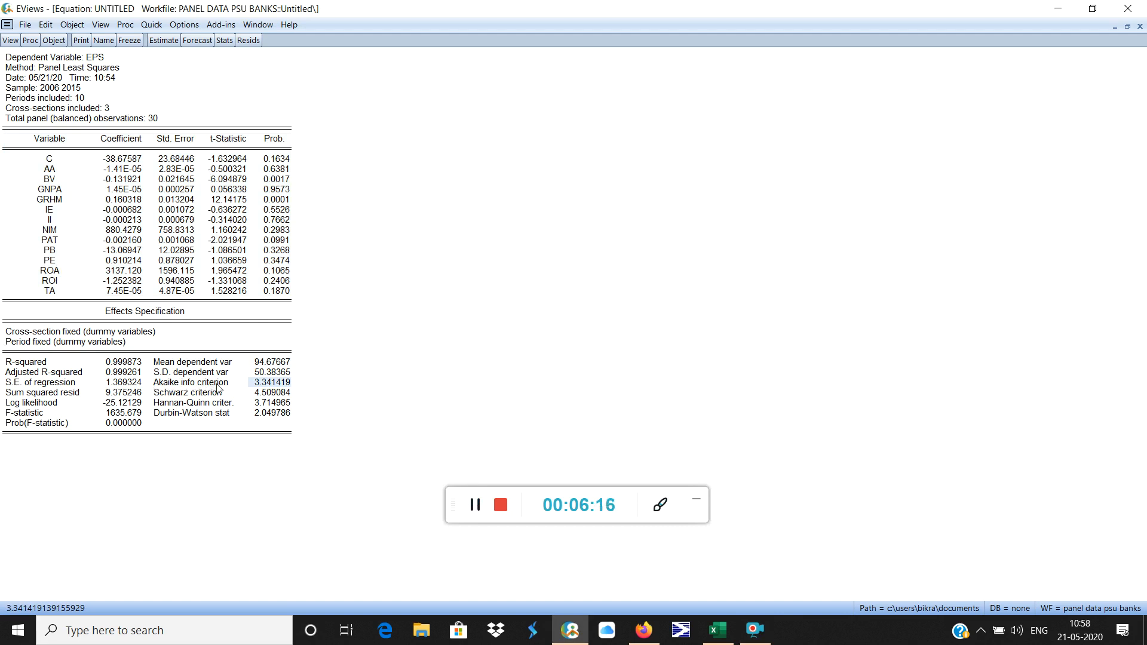
{"action": "left_click", "coordinate": [260, 394]}
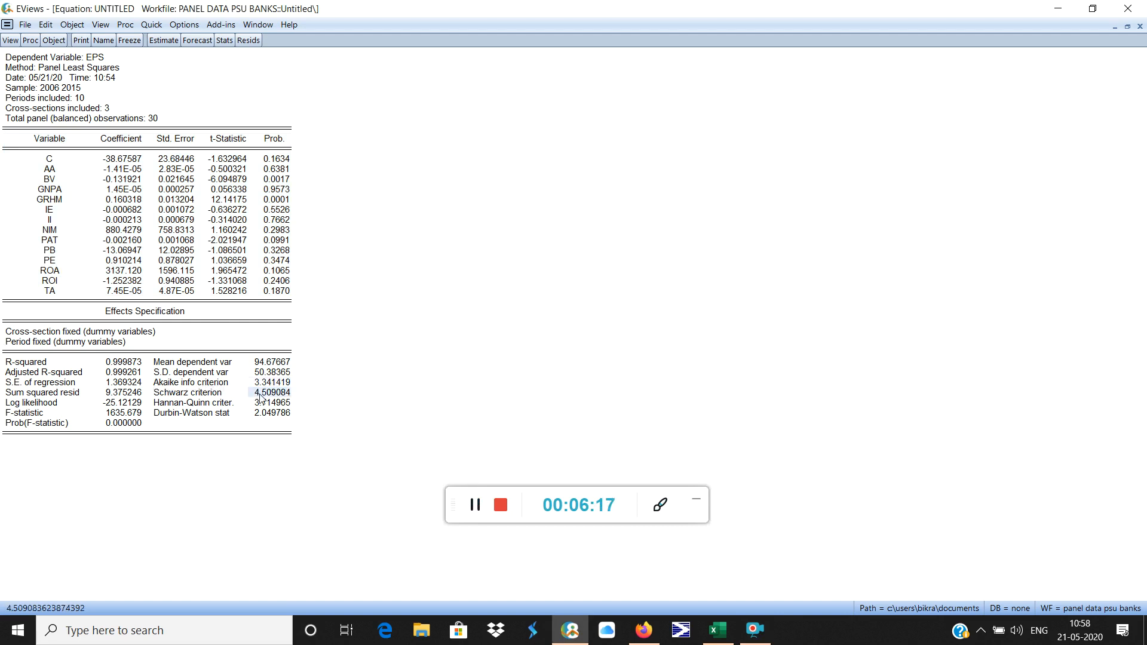
{"action": "left_click", "coordinate": [264, 404]}
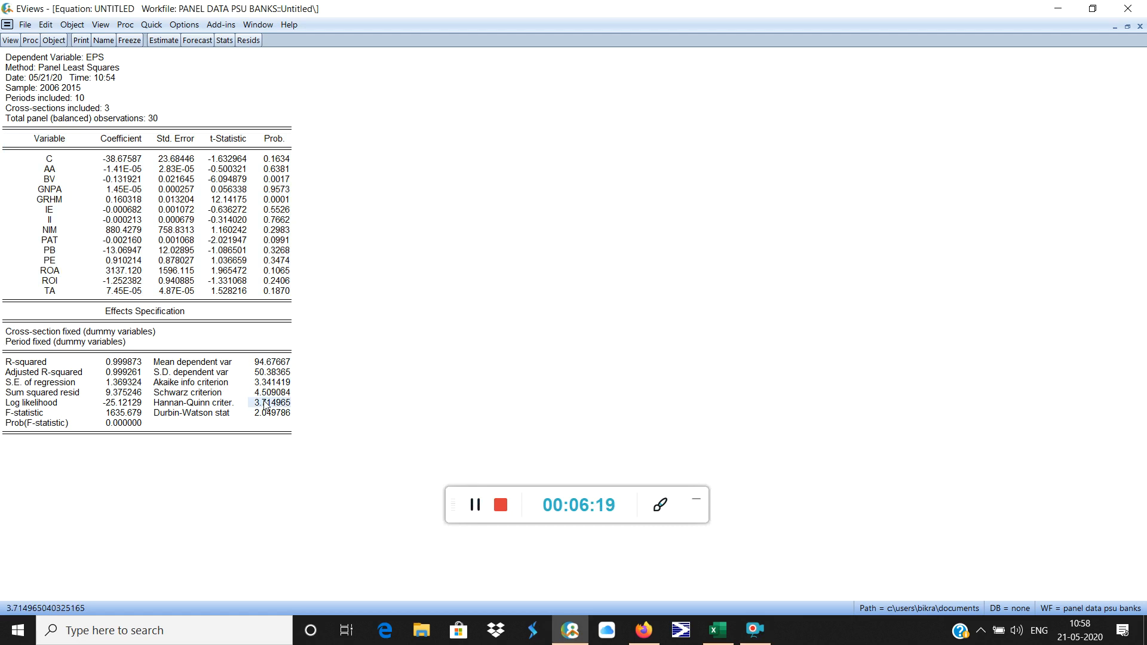
{"action": "left_click", "coordinate": [267, 384]}
{"action": "left_click", "coordinate": [270, 392]}
{"action": "left_click", "coordinate": [272, 404]}
{"action": "left_click", "coordinate": [112, 365]}
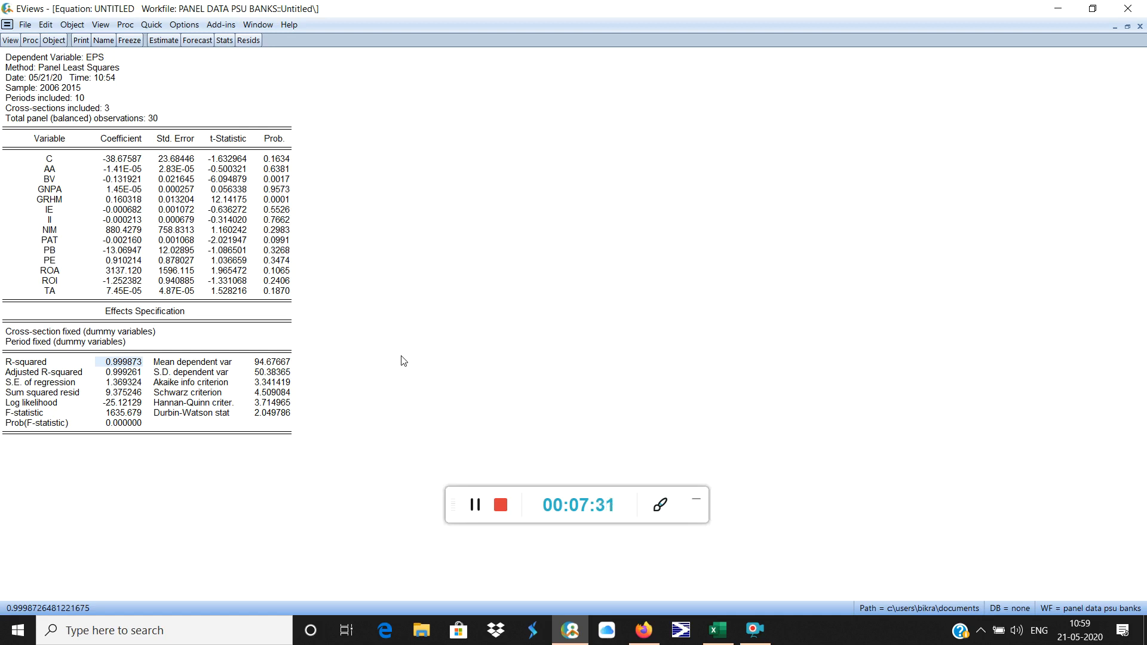
Step: Re-estimate the EPS equation and forecast it as epsf over the sample 2006 2015, with forecast graph and evaluation
{"action": "left_click", "coordinate": [162, 40]}
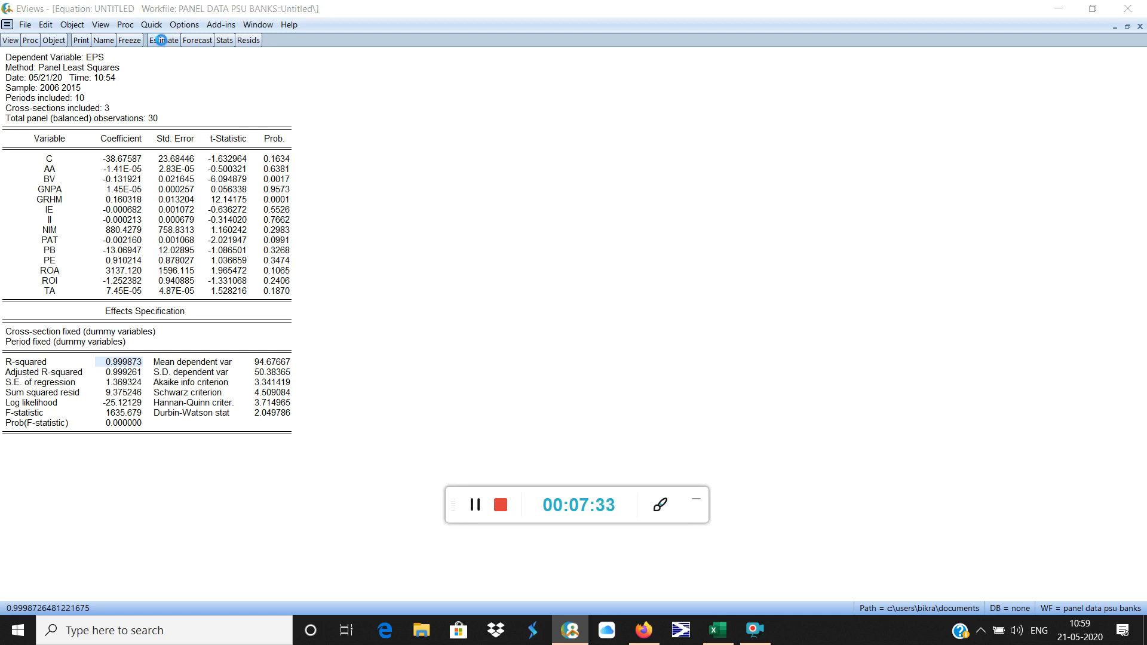
{"action": "left_click", "coordinate": [653, 431]}
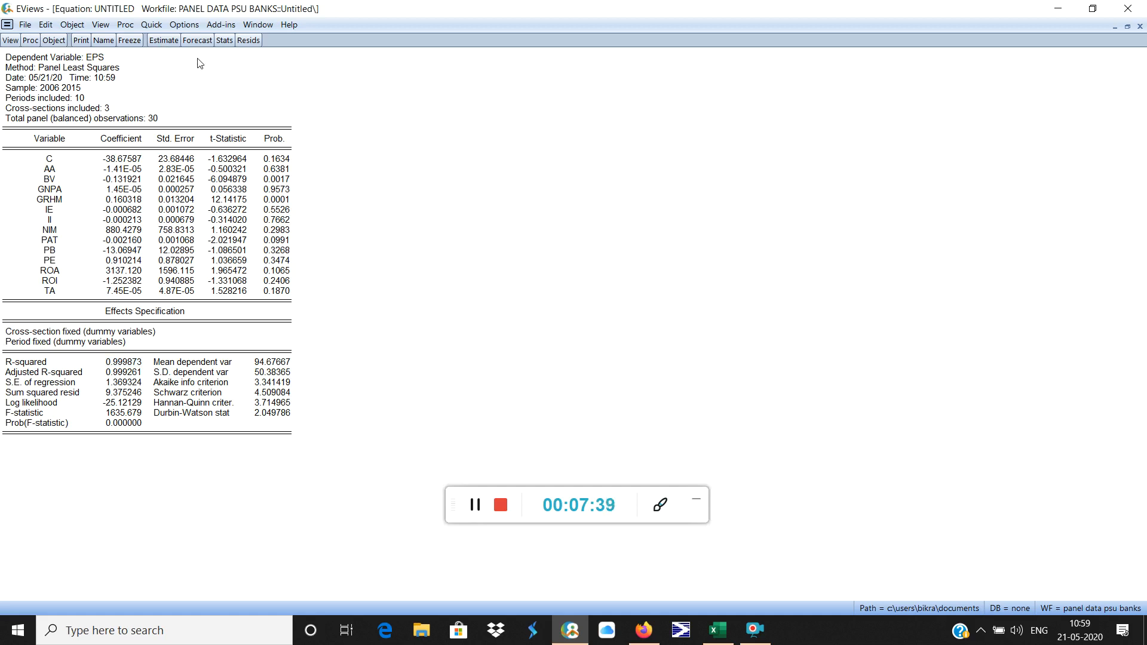
{"action": "left_click", "coordinate": [197, 40]}
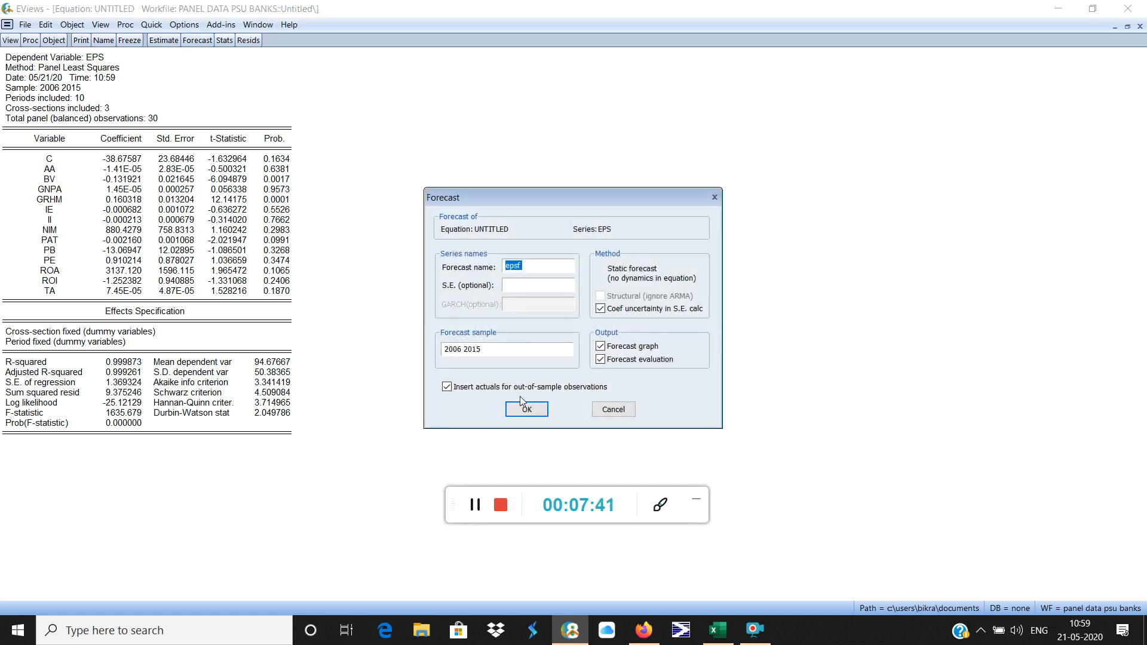
{"action": "left_click", "coordinate": [526, 410]}
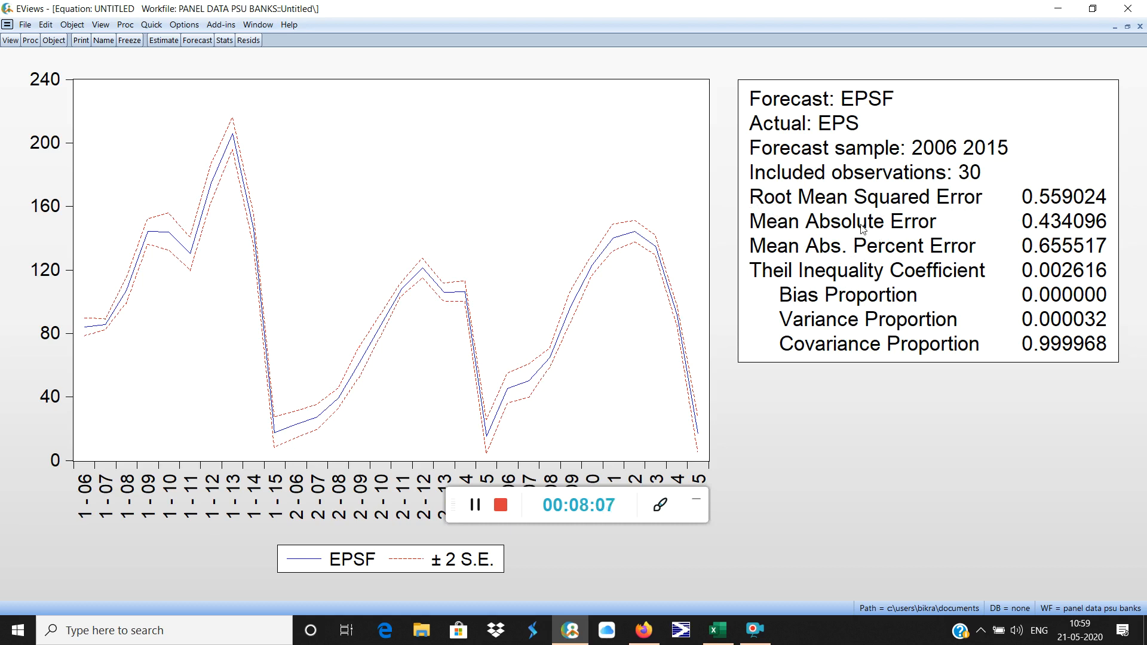
{"action": "mouse_move", "coordinate": [753, 199]}
{"action": "left_mouse_down"}
{"action": "mouse_move", "coordinate": [902, 207]}
{"action": "mouse_move", "coordinate": [774, 221]}
{"action": "mouse_move", "coordinate": [758, 203]}
{"action": "left_mouse_up"}
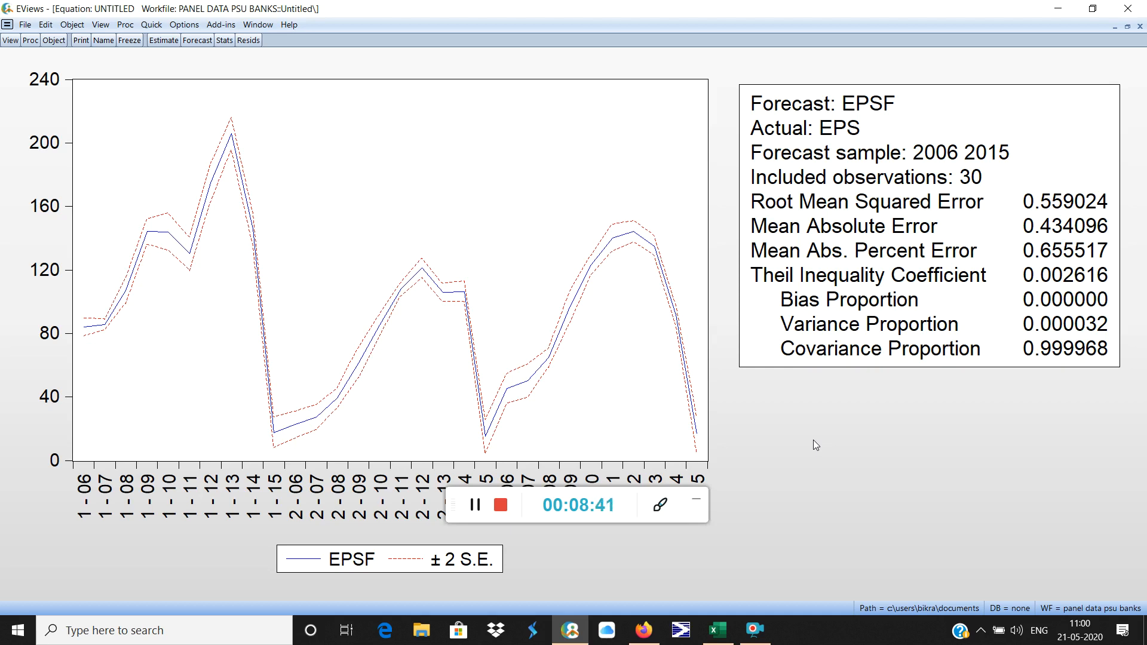
{"action": "left_click", "coordinate": [474, 504]}
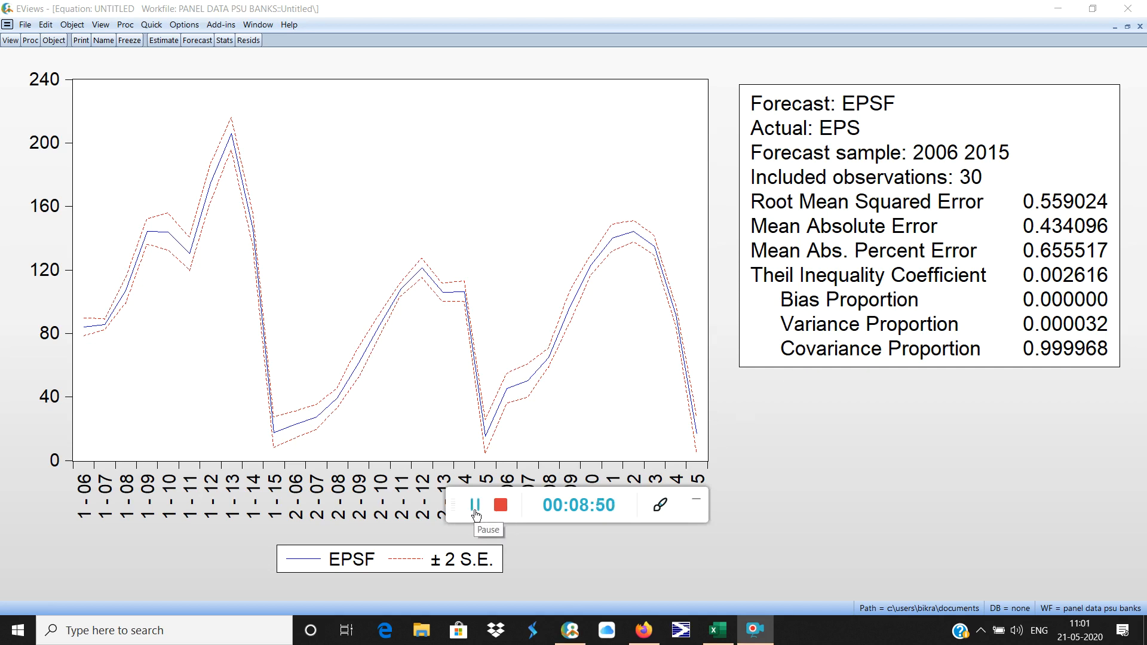
Step: Display the equation's residual, actual and fitted graph and compare the three lines across the panel
{"action": "left_click", "coordinate": [250, 39]}
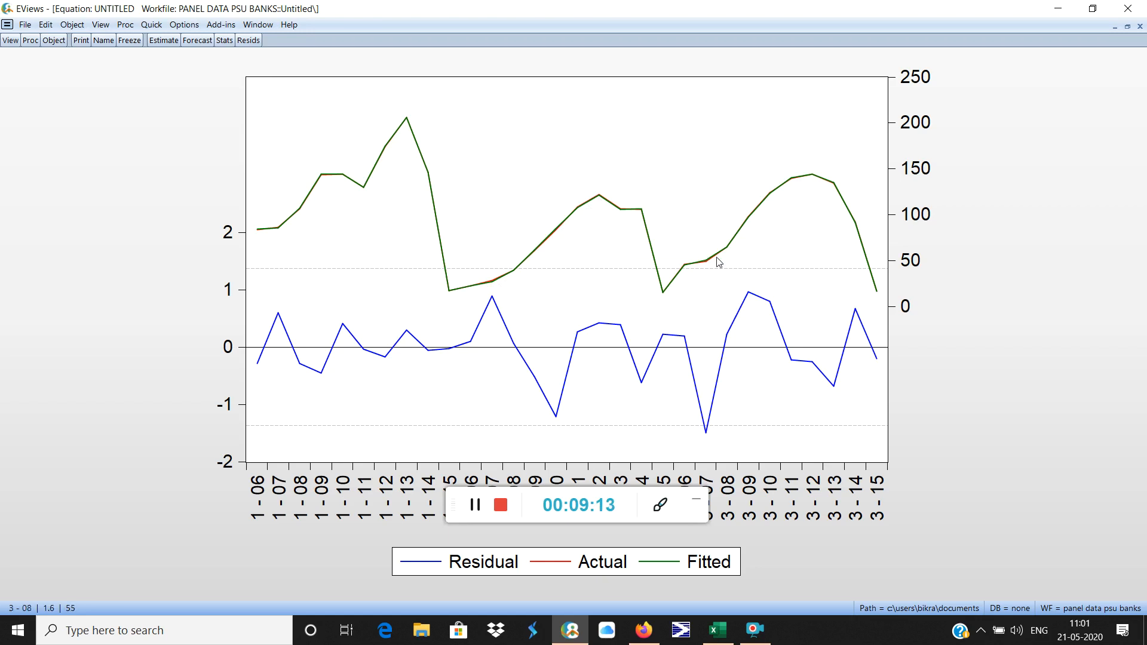
{"action": "mouse_move", "coordinate": [868, 250]}
{"action": "mouse_move", "coordinate": [881, 361]}
{"action": "left_click", "coordinate": [531, 502]}
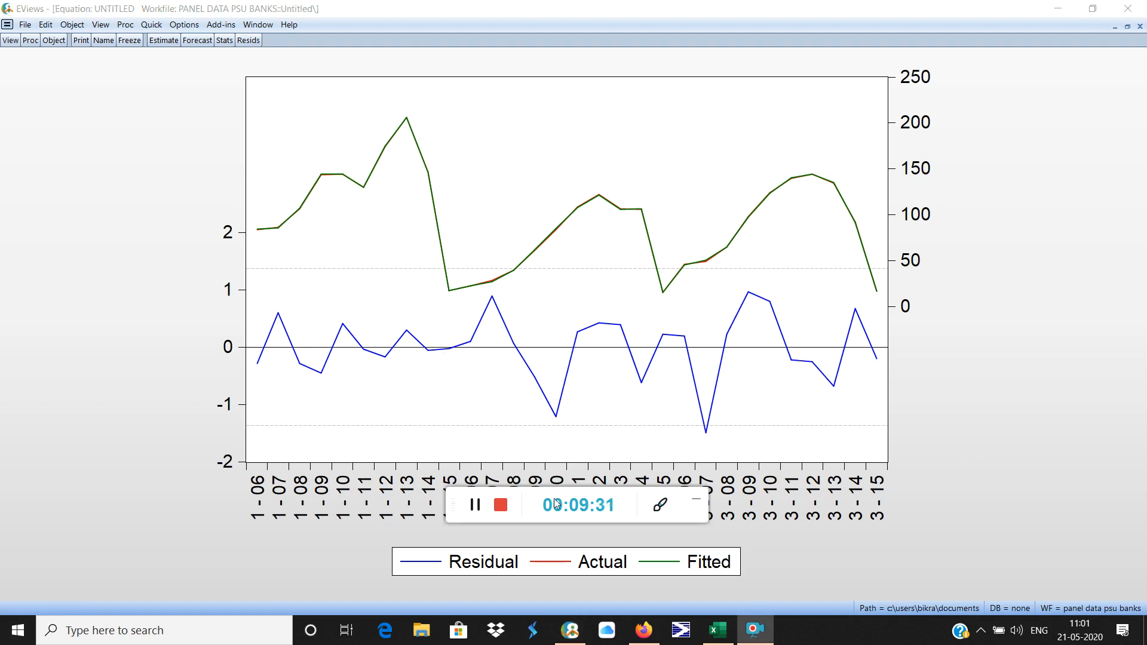
{"action": "left_click_drag", "start_coordinate": [455, 500], "coordinate": [796, 554]}
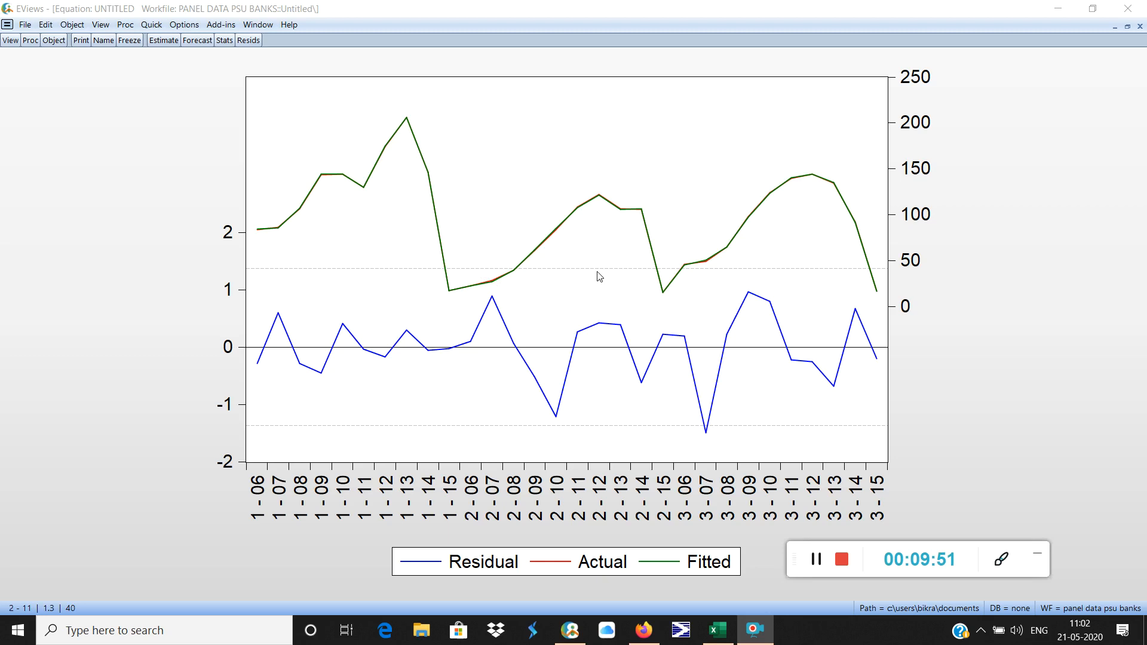
{"action": "mouse_move", "coordinate": [683, 261]}
Step: Return to the estimation output and display the equation's representations with the substituted coefficients
{"action": "left_click", "coordinate": [225, 41]}
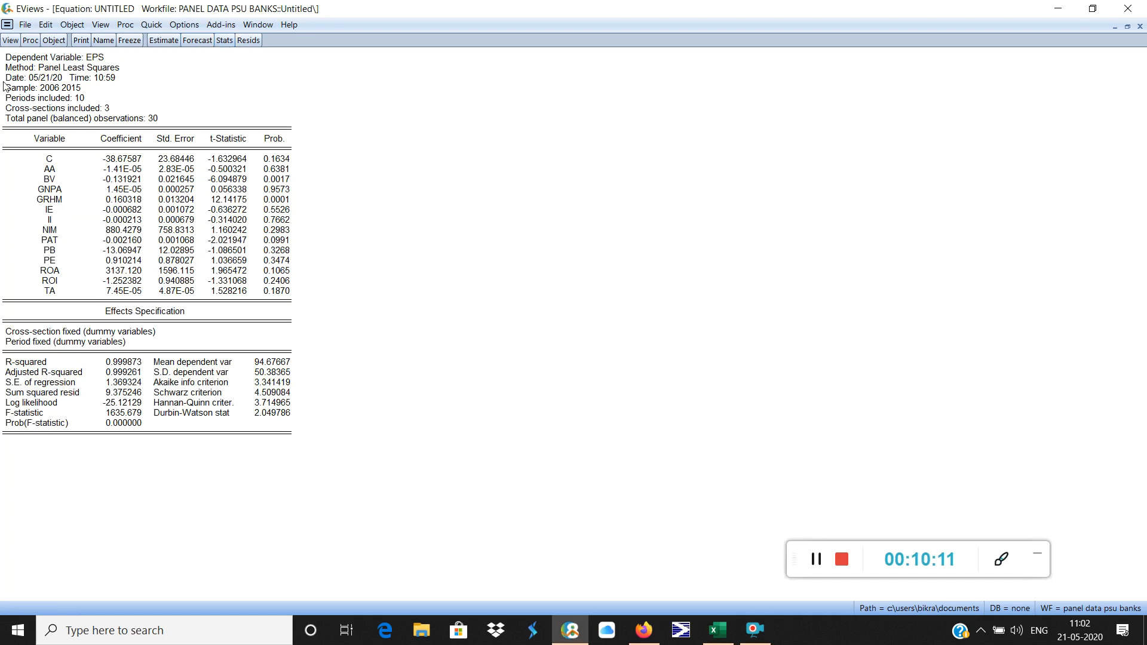
{"action": "left_click", "coordinate": [9, 41]}
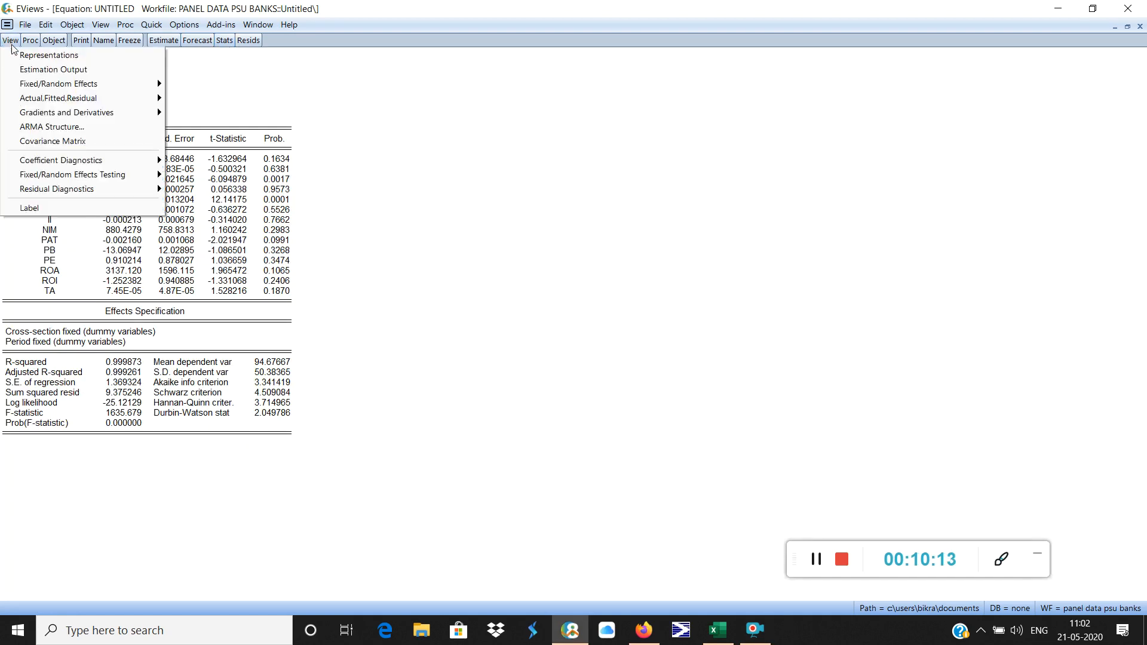
{"action": "left_click", "coordinate": [31, 57]}
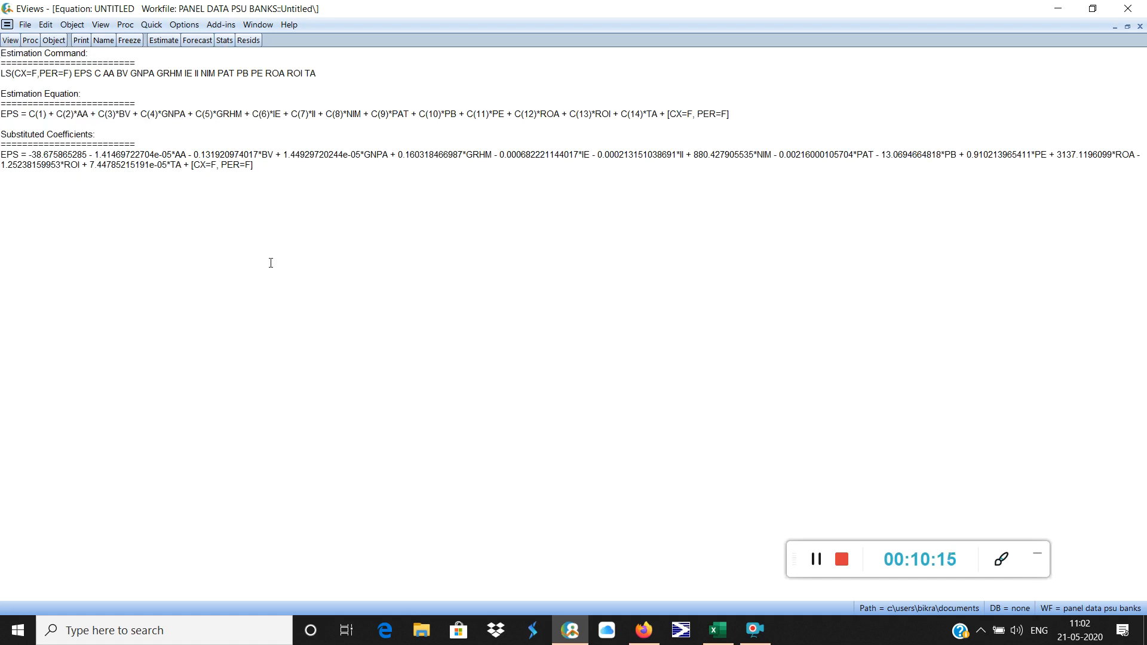